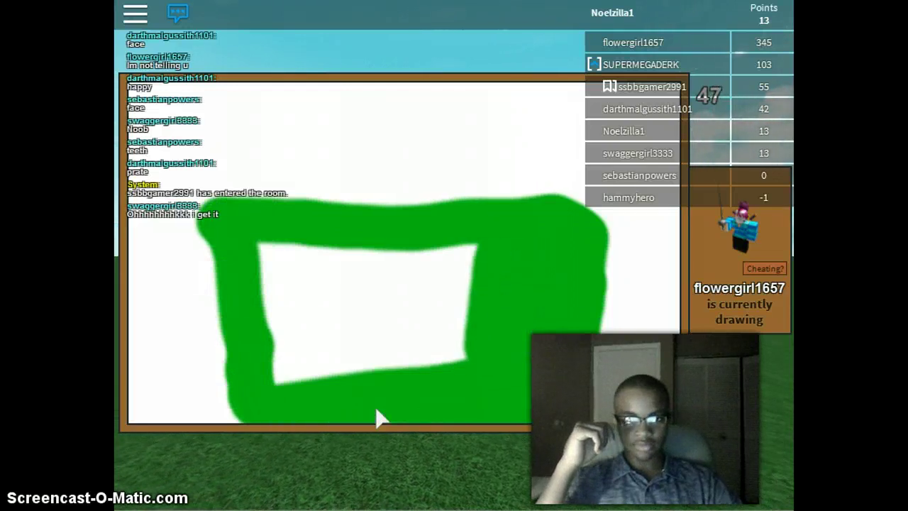
# Focus the chat while another player fills the board with a large green shape.
pyautogui.click(341, 348)
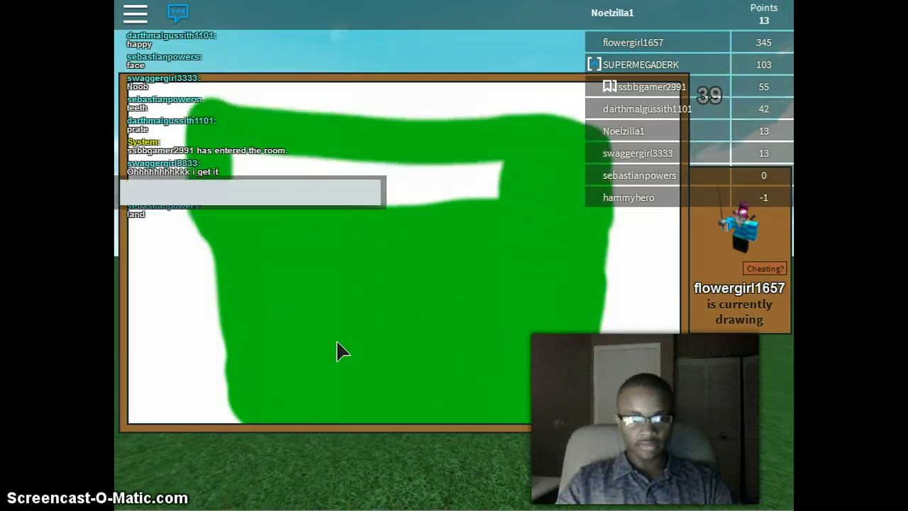
pyautogui.write('dEEZ NUTS')
# Send a first guess, then the messages 'HAH' and 'GOT IT' in chat.
pyautogui.press('Return')
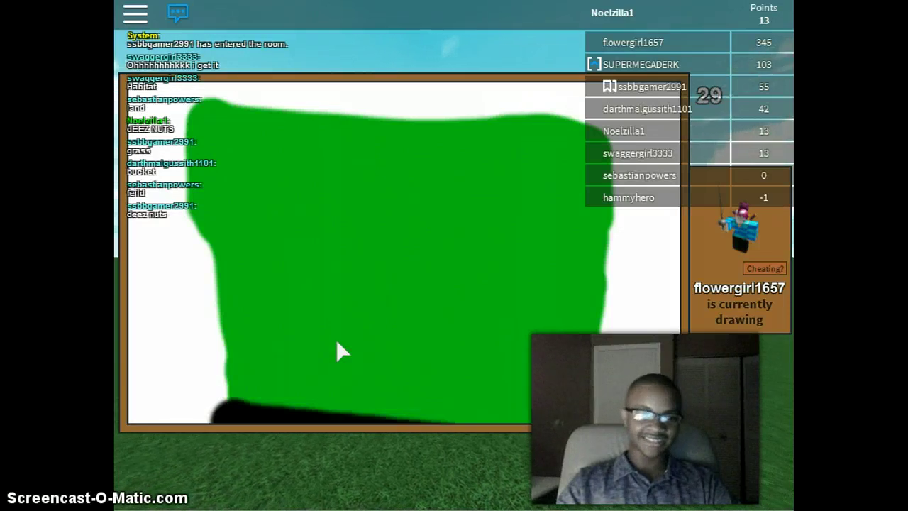
pyautogui.press('/')
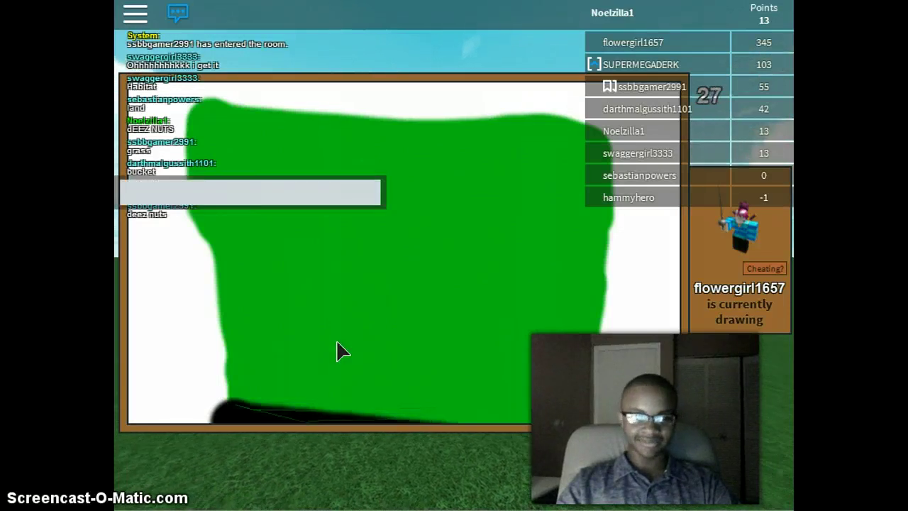
pyautogui.write('HAH')
pyautogui.press('Return')
pyautogui.press('/')
pyautogui.write('G')
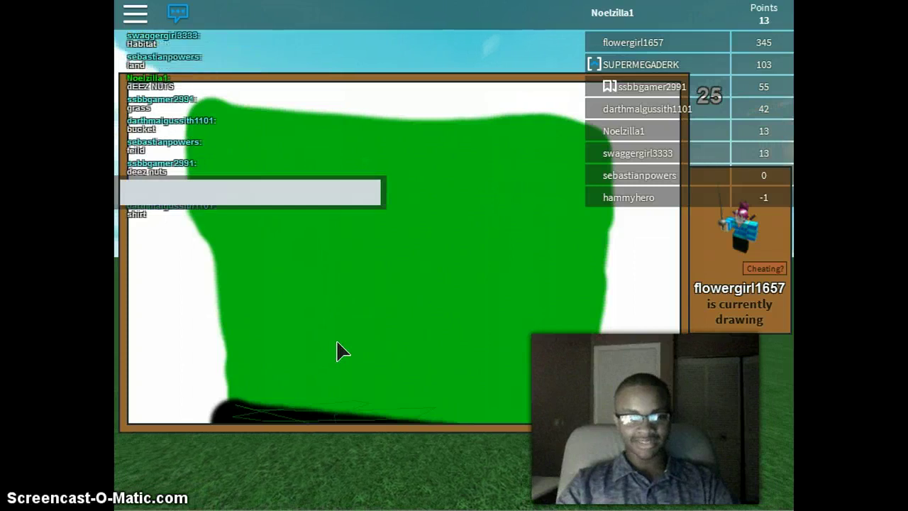
pyautogui.write('OT IT')
pyautogui.press('Return')
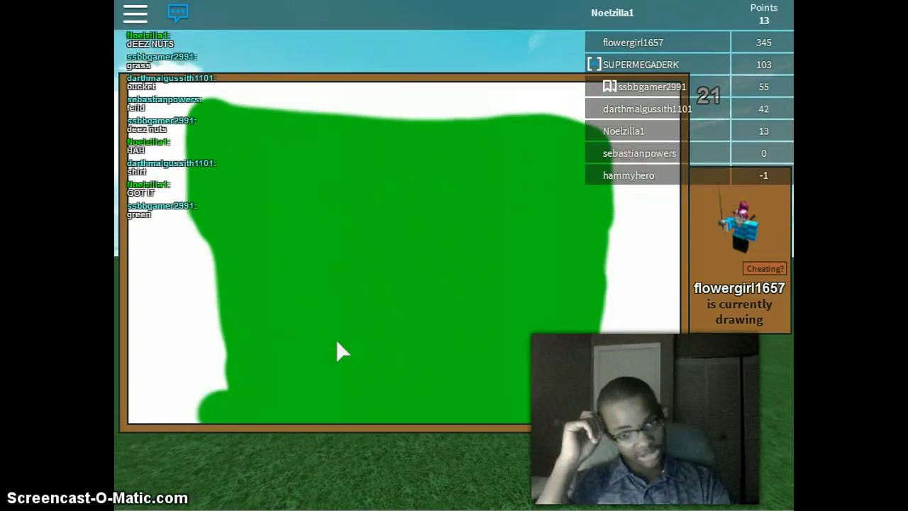
# Guess 'Grass', 'barf' and 'rollercoaster' until the round reveals 'robux'.
pyautogui.press('/')
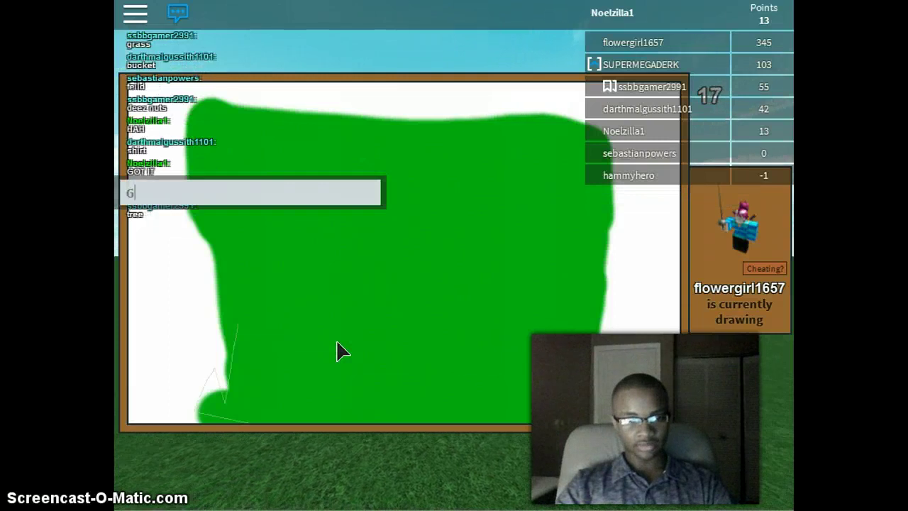
pyautogui.write('Grass')
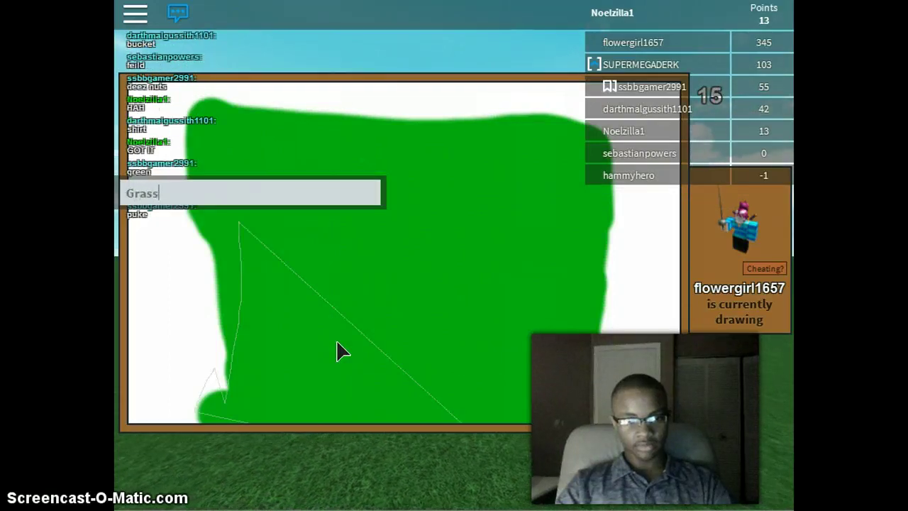
pyautogui.press('Return')
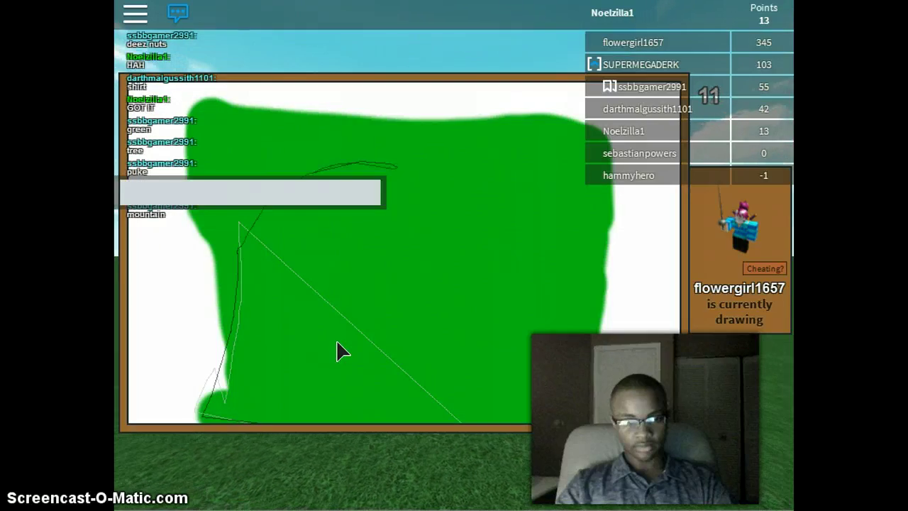
pyautogui.write('nbarf')
pyautogui.press('Return')
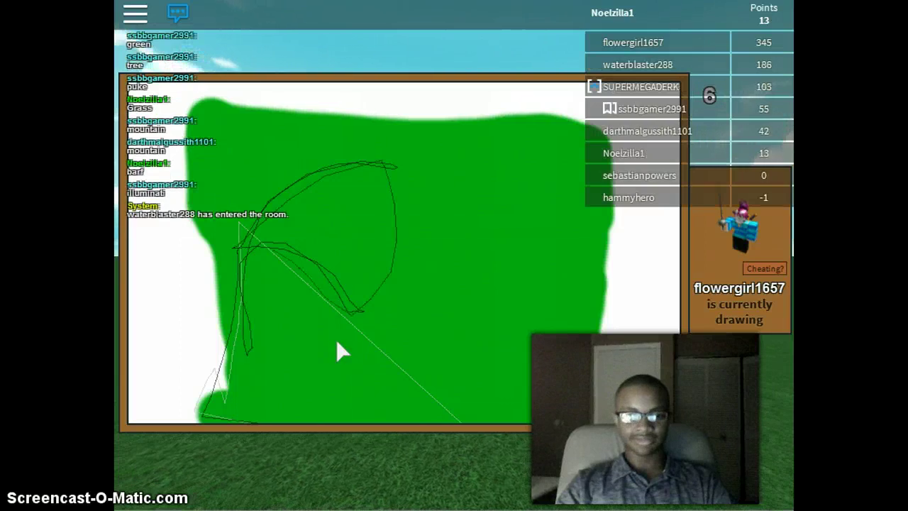
pyautogui.press('/')
pyautogui.write('rollercoa')
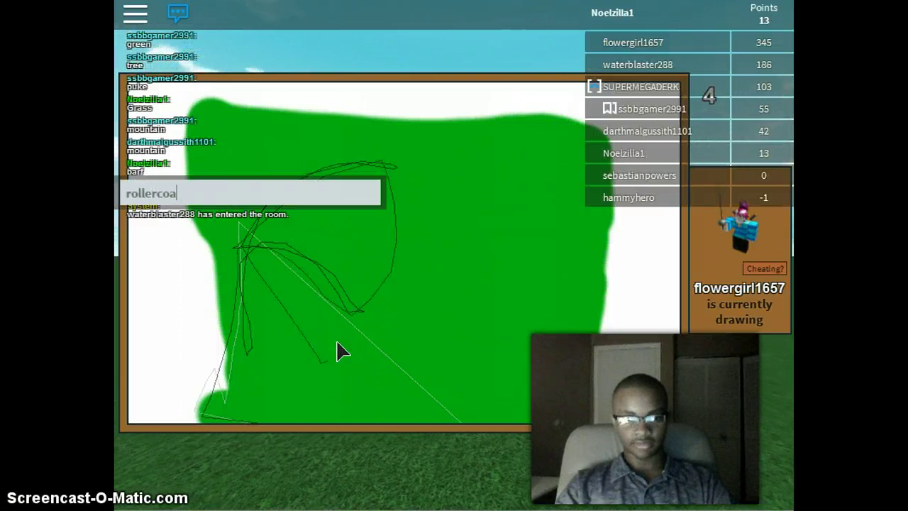
pyautogui.write('ter')
pyautogui.press('Return')
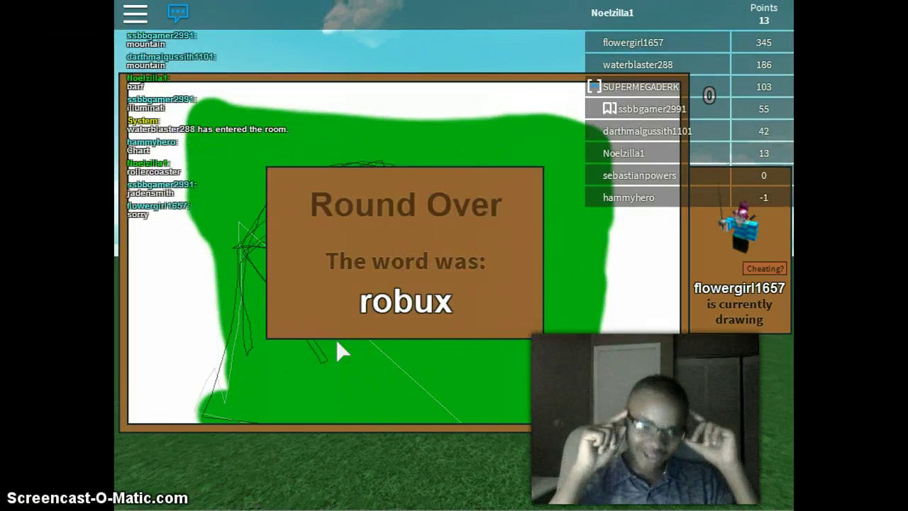
# Dismiss the Round Over panel and choose 'treehouse' as the word to draw.
pyautogui.click(438, 236)
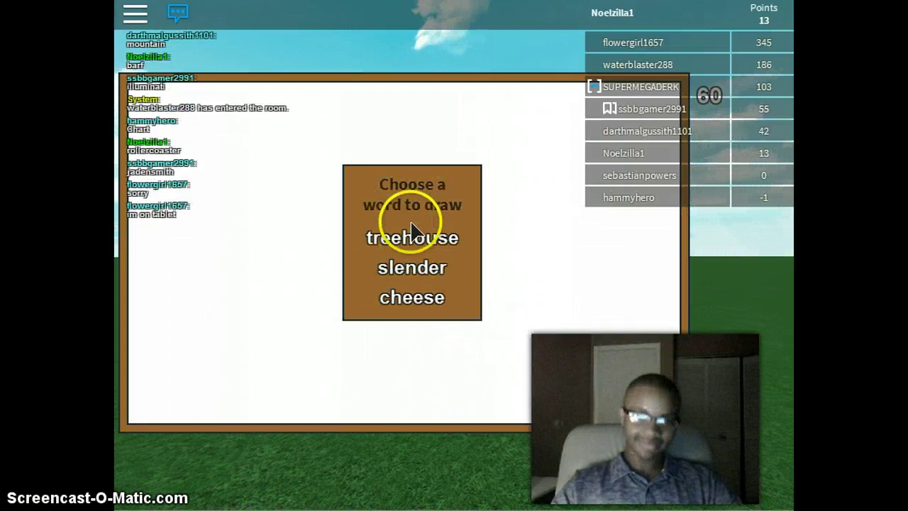
pyautogui.click(414, 240)
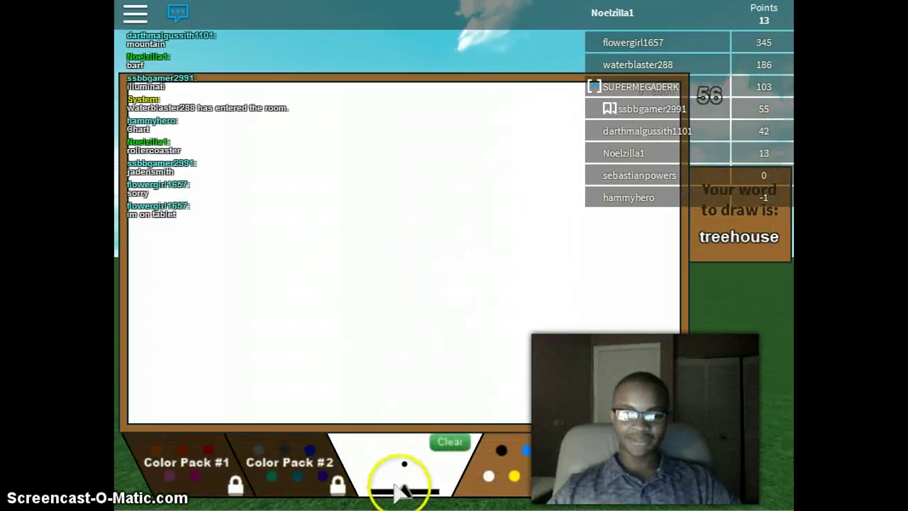
# Thicken the brush and draw a black base line, arched dome and dot.
pyautogui.moveTo(408, 491); pyautogui.dragTo(415, 492)
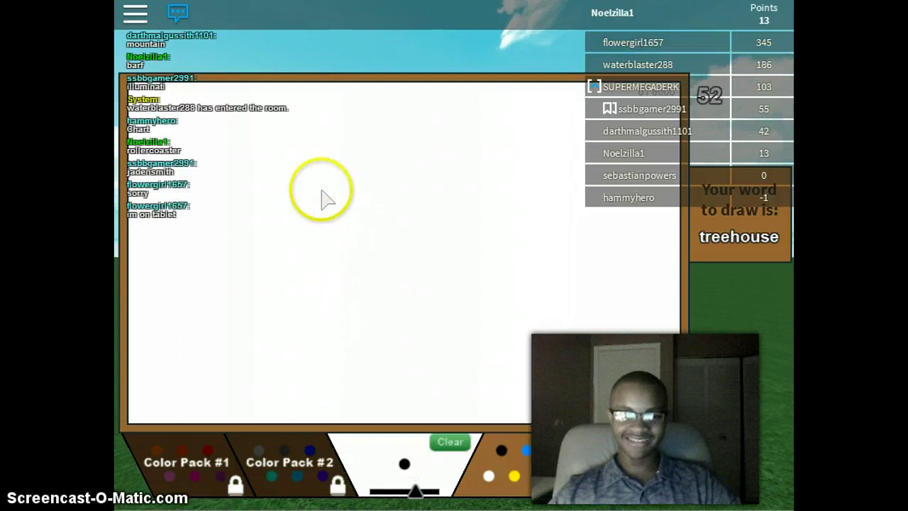
pyautogui.moveTo(337, 205); pyautogui.dragTo(458, 200)
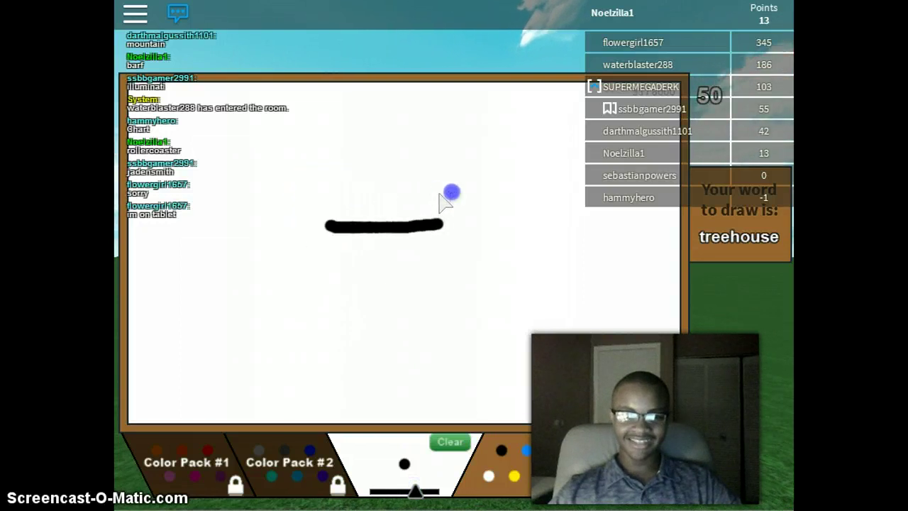
pyautogui.moveTo(459, 167)
pyautogui.mouseDown()
pyautogui.moveTo(349, 178)
pyautogui.moveTo(345, 195)
pyautogui.mouseUp()
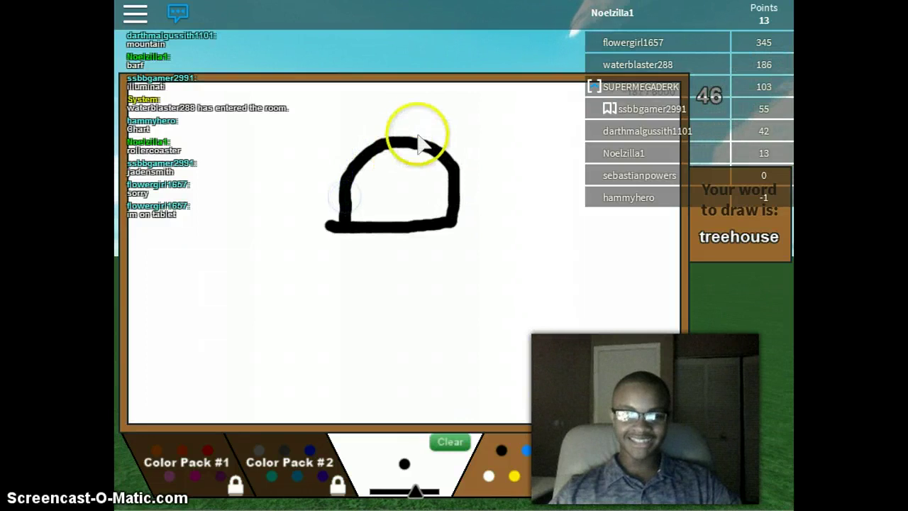
pyautogui.click(402, 159)
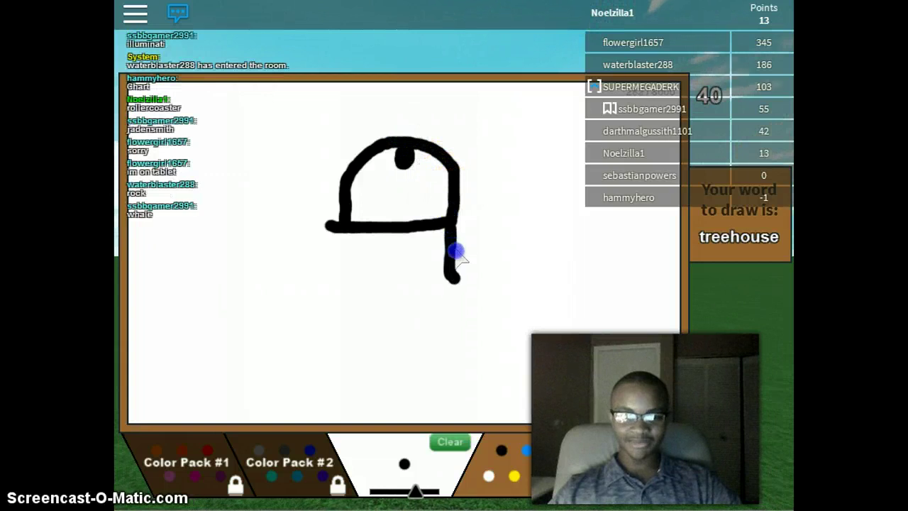
# Draw slanted lines below the dome, a curled shape and short lower strokes.
pyautogui.moveTo(454, 277); pyautogui.dragTo(525, 361)
pyautogui.moveTo(345, 192)
pyautogui.mouseDown()
pyautogui.moveTo(345, 227)
pyautogui.moveTo(439, 356)
pyautogui.mouseUp()
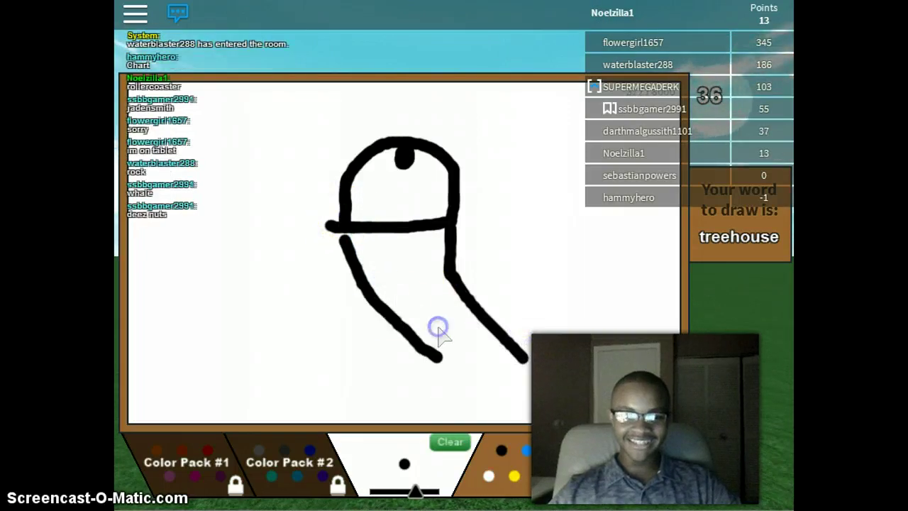
pyautogui.moveTo(397, 332)
pyautogui.mouseDown()
pyautogui.moveTo(408, 388)
pyautogui.moveTo(439, 356)
pyautogui.moveTo(530, 386)
pyautogui.mouseUp()
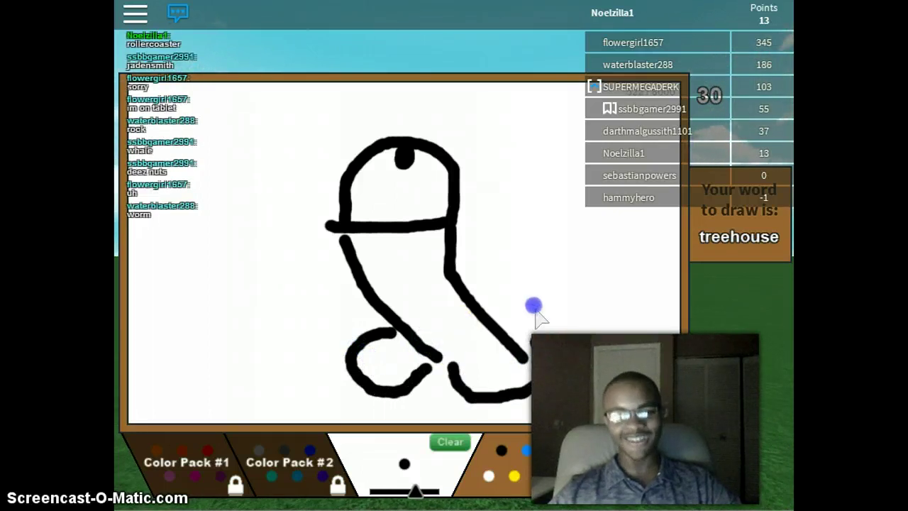
pyautogui.moveTo(517, 328); pyautogui.dragTo(529, 335)
pyautogui.click(458, 365)
# Add branches arcing over the top of the dome.
pyautogui.moveTo(401, 174); pyautogui.dragTo(371, 142)
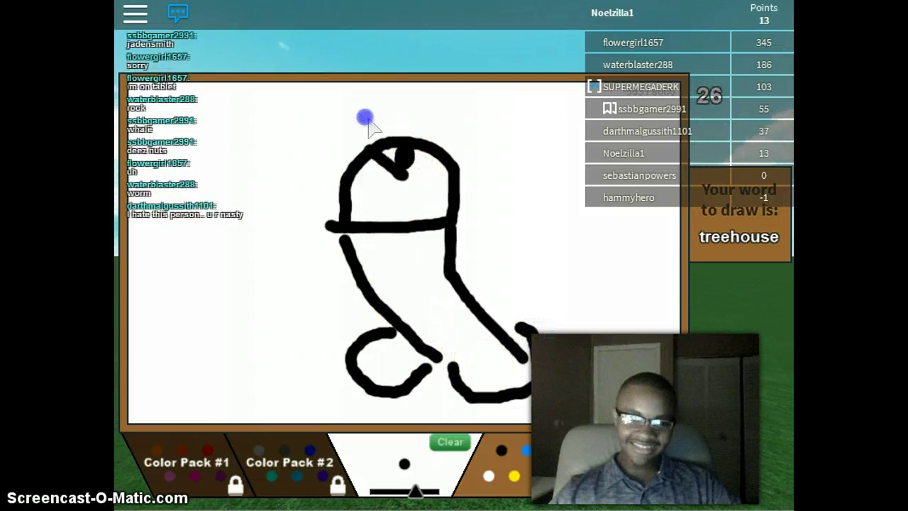
pyautogui.moveTo(284, 151)
pyautogui.mouseDown()
pyautogui.moveTo(399, 146)
pyautogui.moveTo(502, 106)
pyautogui.mouseUp()
pyautogui.moveTo(383, 130); pyautogui.dragTo(405, 159)
pyautogui.moveTo(332, 106)
pyautogui.mouseDown()
pyautogui.moveTo(424, 149)
pyautogui.moveTo(520, 151)
pyautogui.mouseUp()
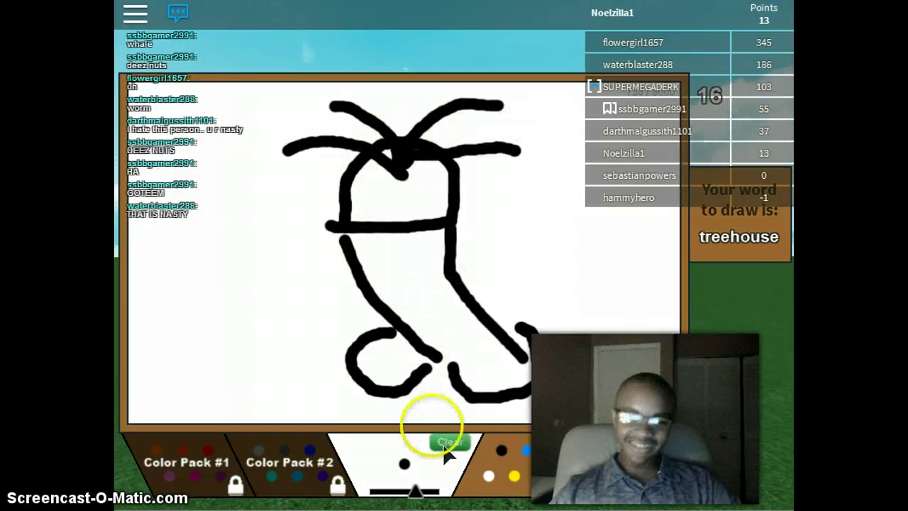
# Paint over part of the right diagonal in white, then redraw it in black.
pyautogui.click(489, 475)
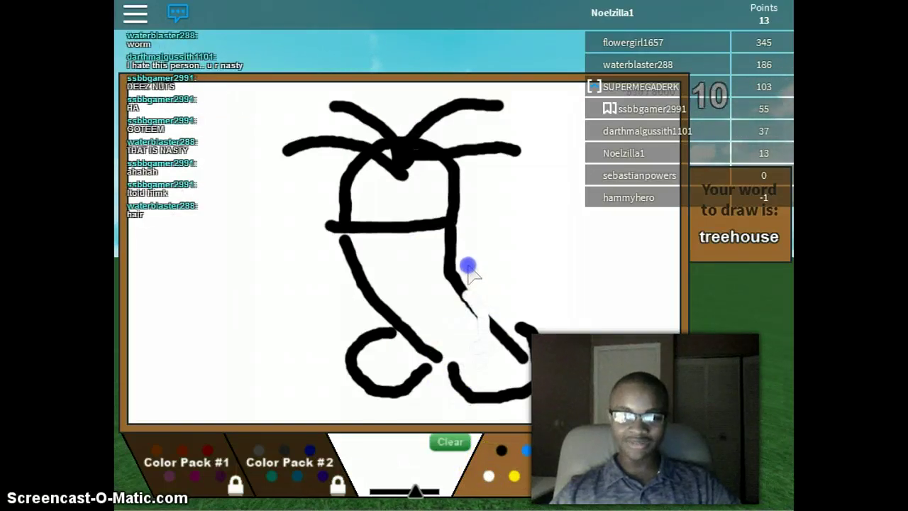
pyautogui.moveTo(484, 285); pyautogui.dragTo(456, 248)
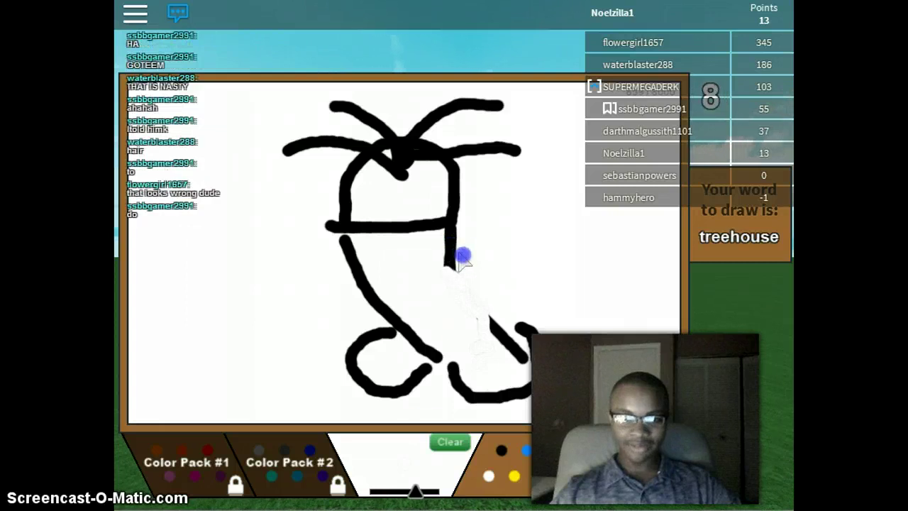
pyautogui.click(503, 454)
pyautogui.moveTo(434, 308)
pyautogui.mouseDown()
pyautogui.moveTo(486, 305)
pyautogui.moveTo(452, 234)
pyautogui.mouseUp()
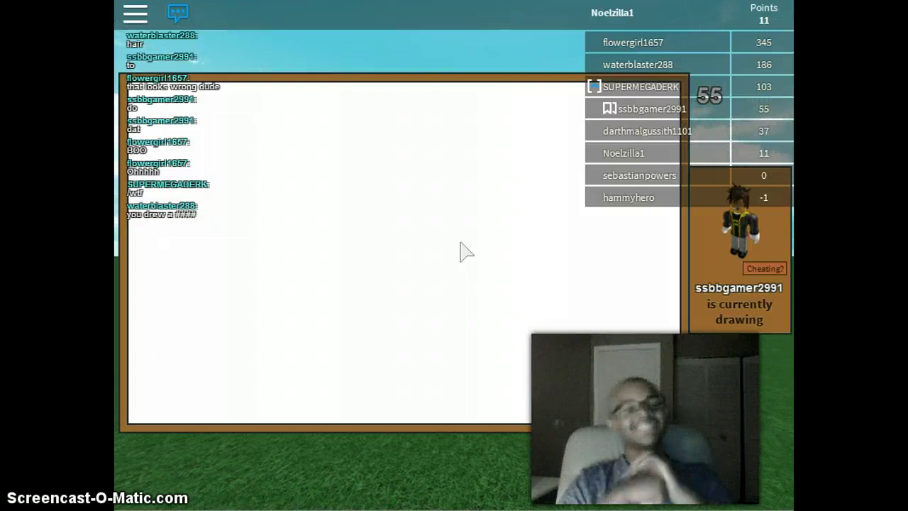
pyautogui.write('H')
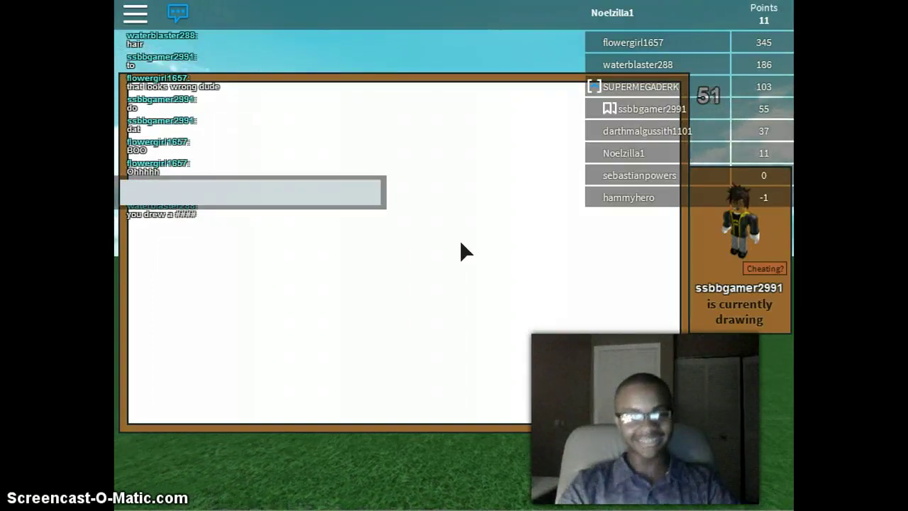
pyautogui.write('XD')
# Send 'XD' and 'LOL', then post 'glad u guys liked it tho' in chat.
pyautogui.press('Return')
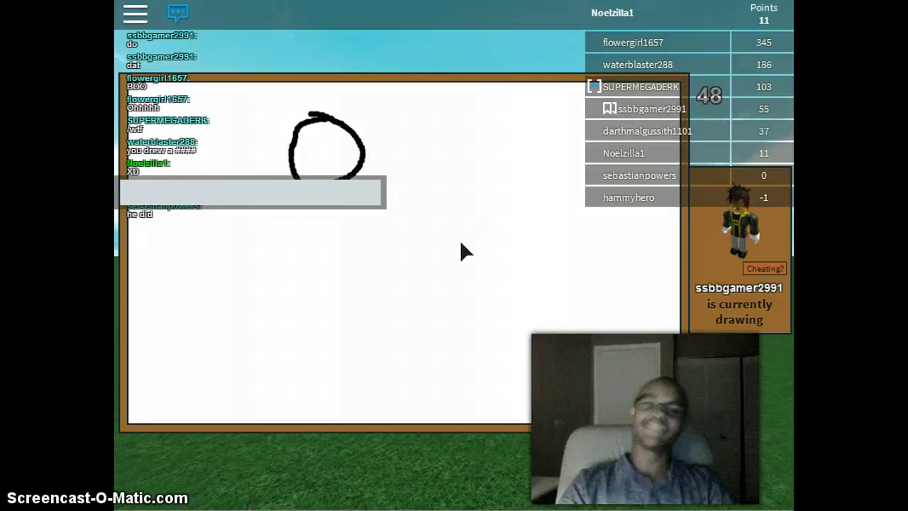
pyautogui.write('LO')
pyautogui.press('Return')
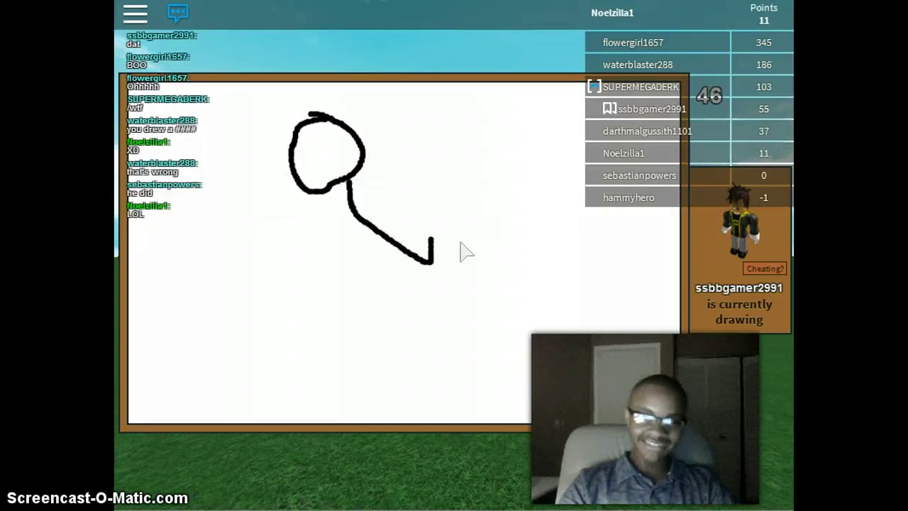
pyautogui.press('/')
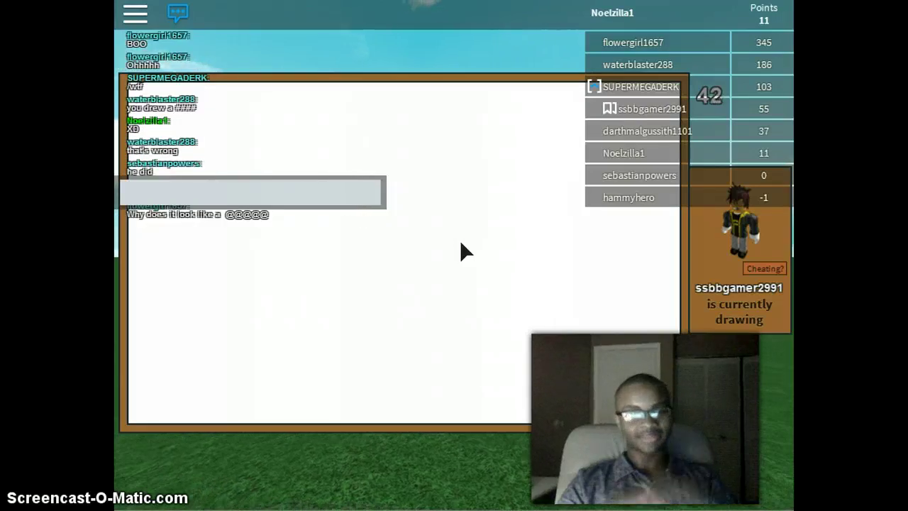
pyautogui.press('Escape')
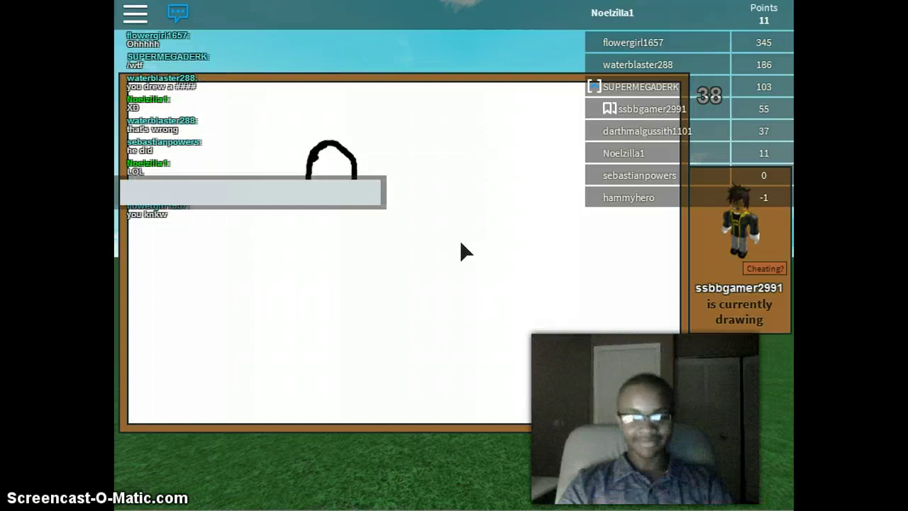
pyautogui.write('glad u guy')
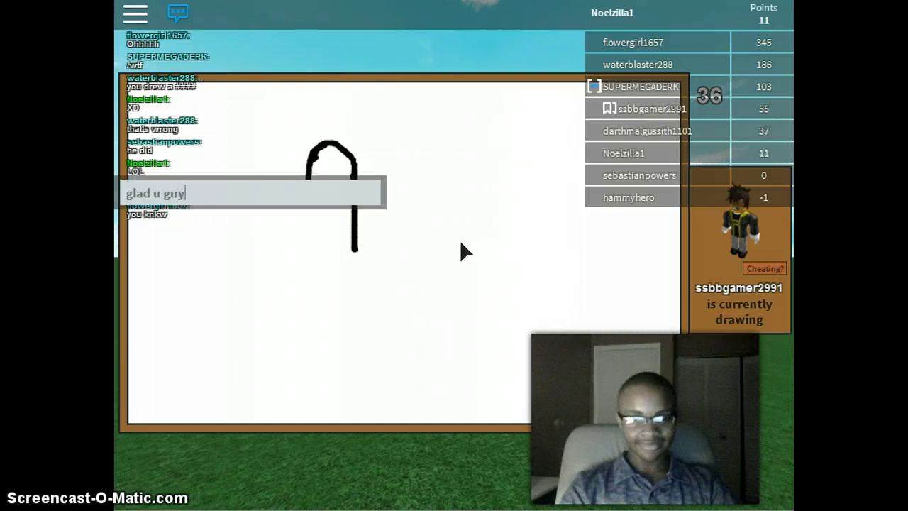
pyautogui.write('s liked it tho')
pyautogui.press('Return')
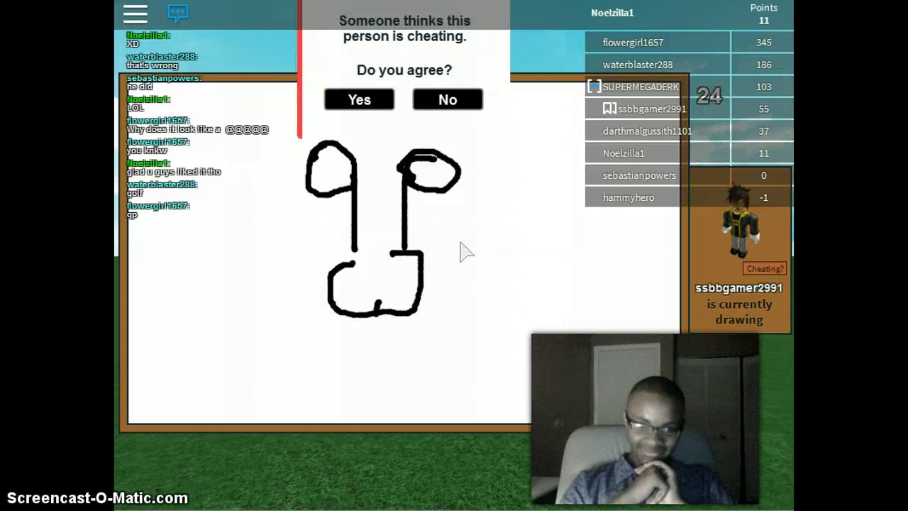
# Vote No on the cheating accusation and reply 'LOL' in chat.
pyautogui.click(462, 310)
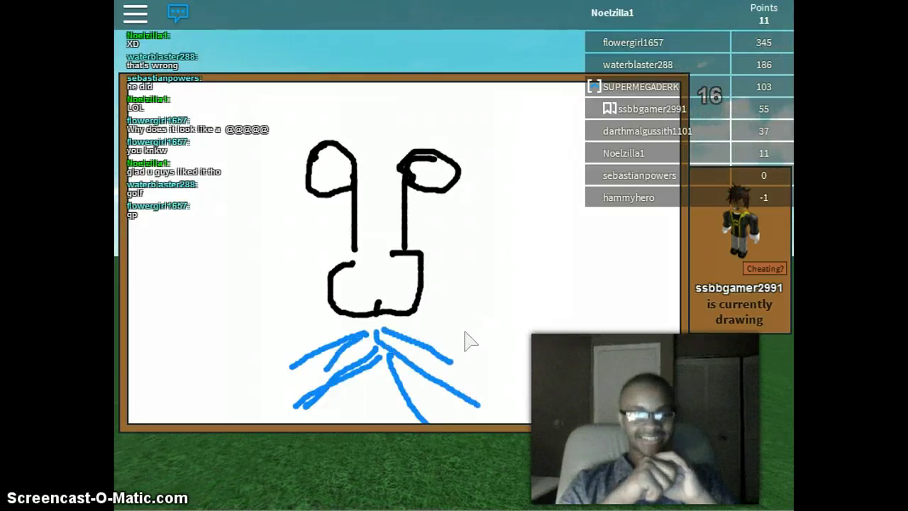
pyautogui.press('/')
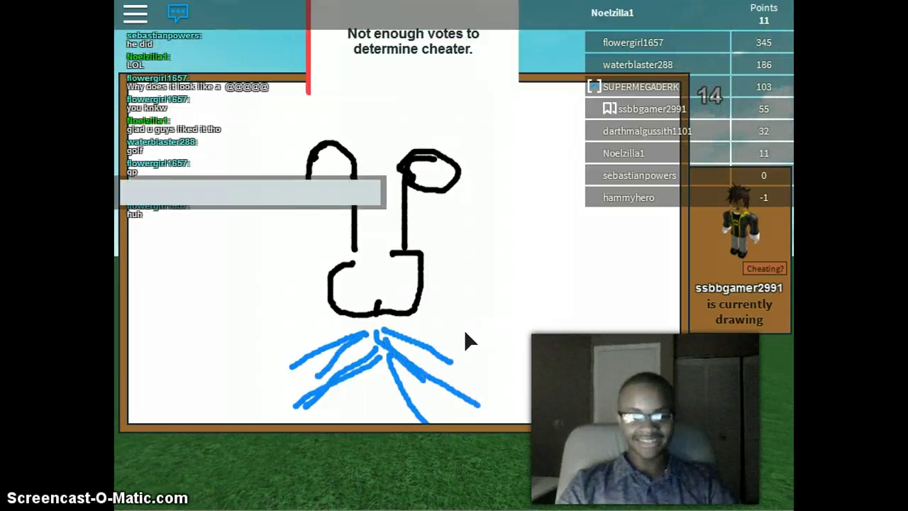
pyautogui.write('LOL')
pyautogui.press('Return')
pyautogui.press('/')
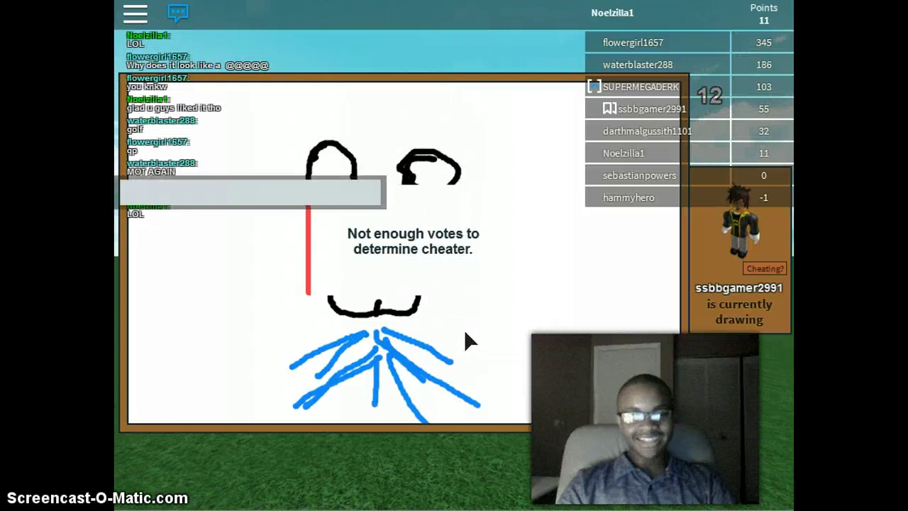
pyautogui.press('Return')
# Send a one-word guess and vote No on the next cheating accusation.
pyautogui.press('/')
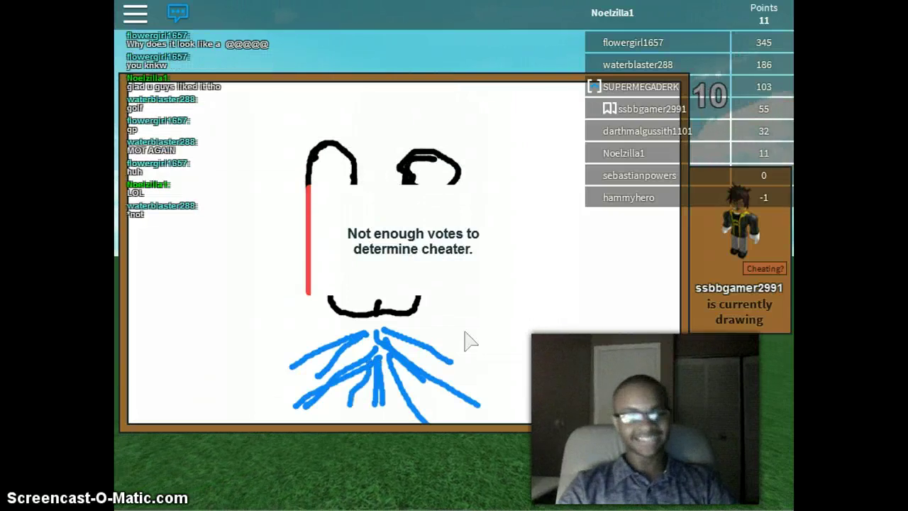
pyautogui.write('YES')
pyautogui.press('Return')
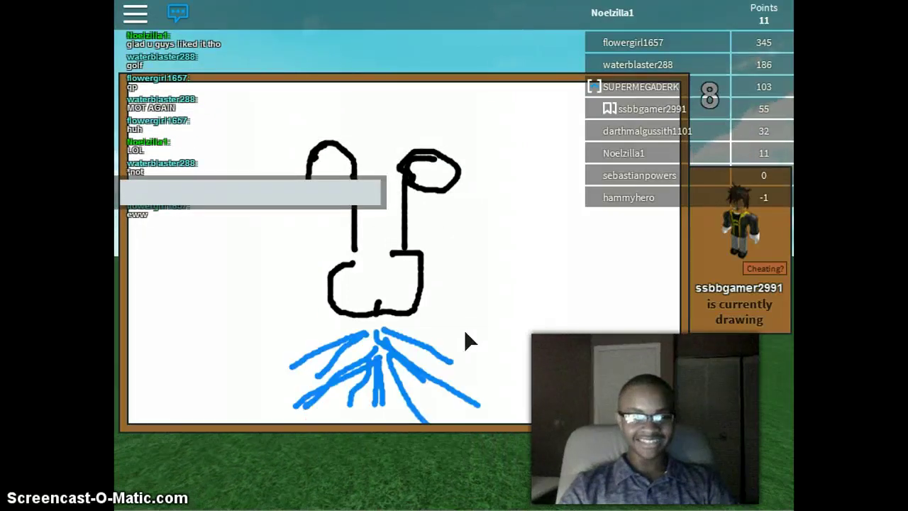
pyautogui.write('SPERM')
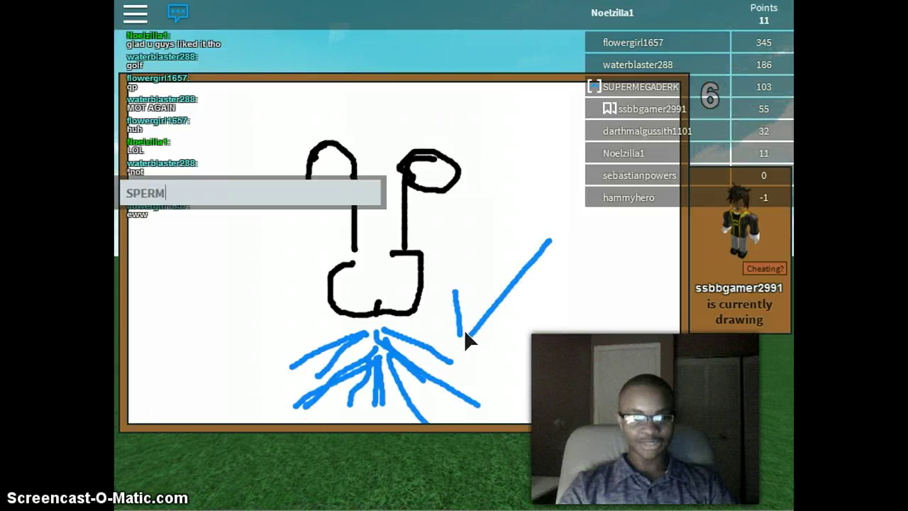
pyautogui.press('Return')
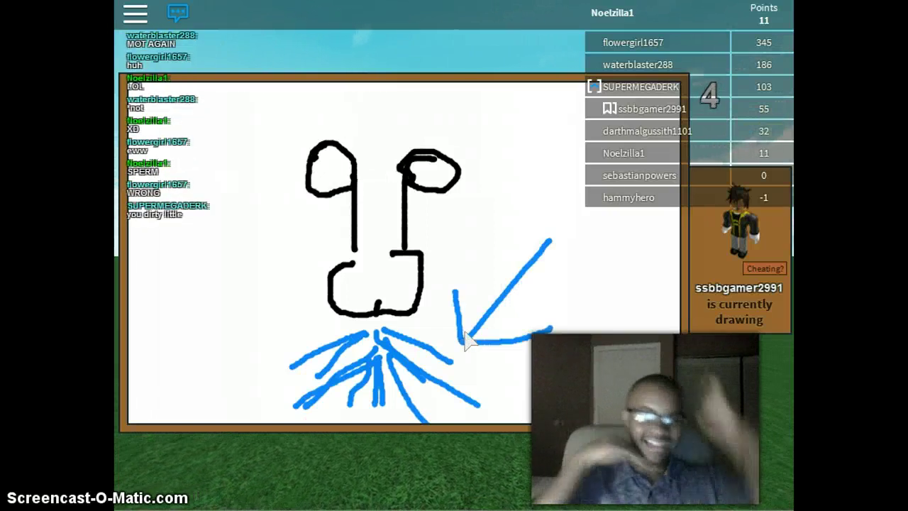
pyautogui.click(447, 270)
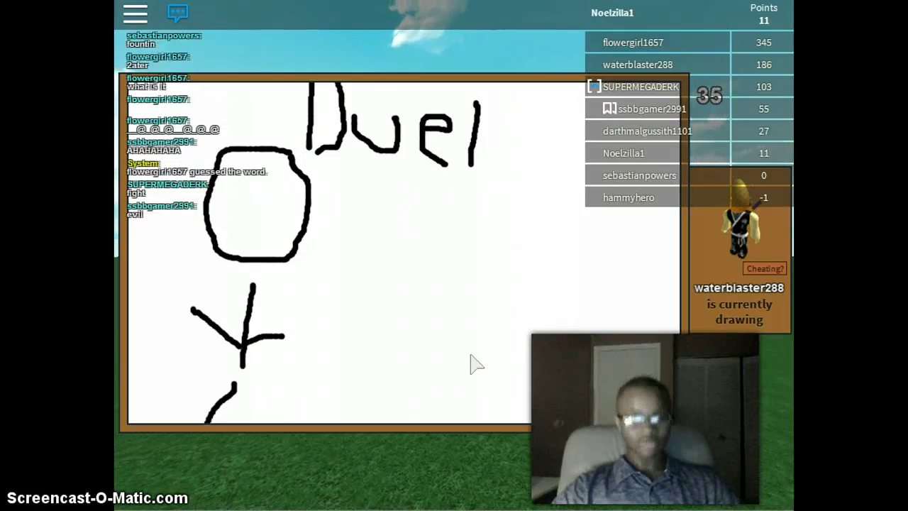
# Retype and submit 'duel' in chat as the correct guess.
pyautogui.press('/')
pyautogui.write('DUEL')
pyautogui.press('Return')
pyautogui.write('duel')
pyautogui.press('Return')
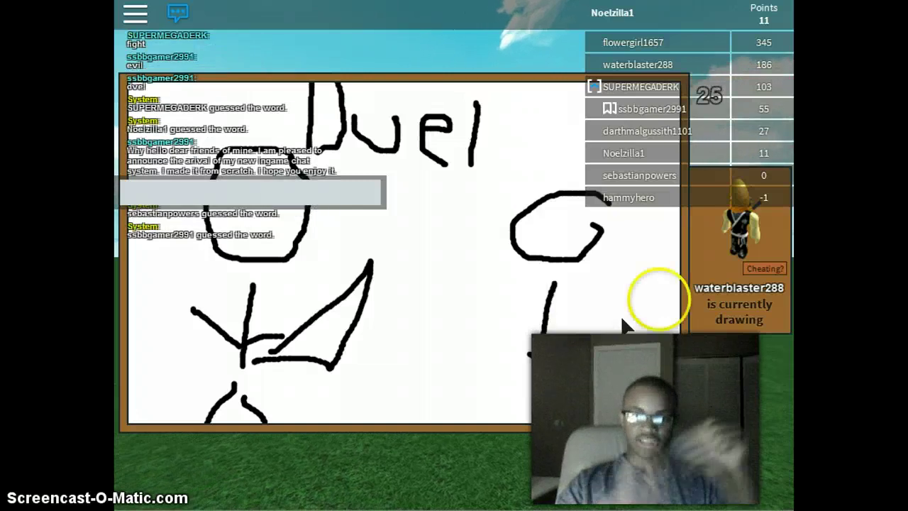
# Report the artist as cheating, then send 'd', 'u', 'e' as separate chat messages.
pyautogui.click(764, 269)
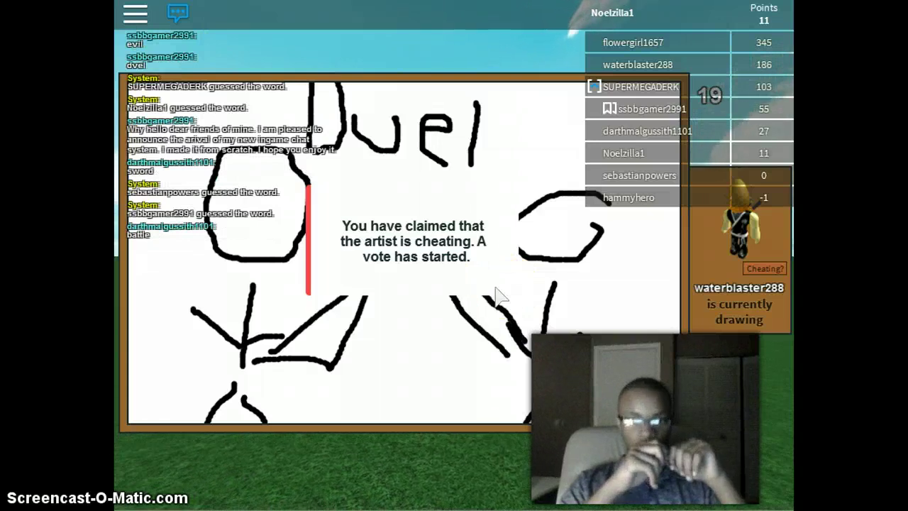
pyautogui.press('/')
pyautogui.write('d')
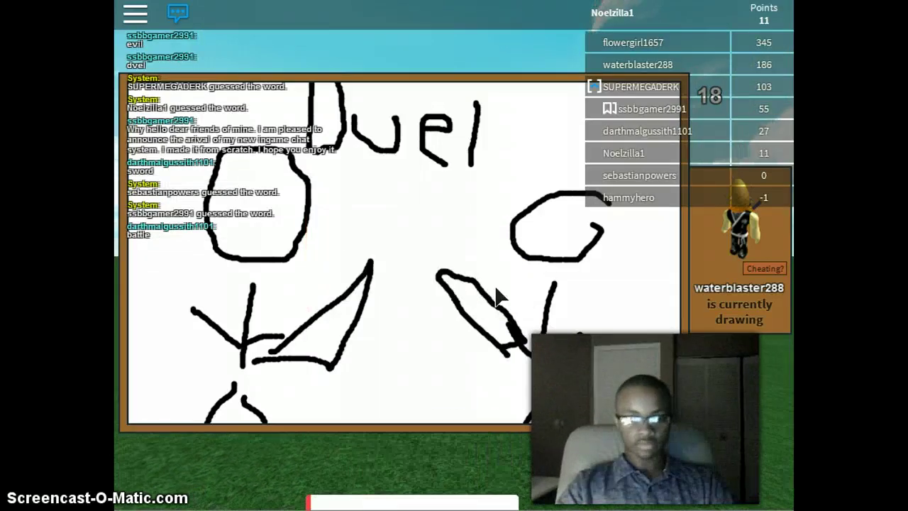
pyautogui.press('Return')
pyautogui.press('/')
pyautogui.write('u')
pyautogui.press('Return')
pyautogui.press('/')
pyautogui.write('e')
pyautogui.press('Return')
pyautogui.press('/')
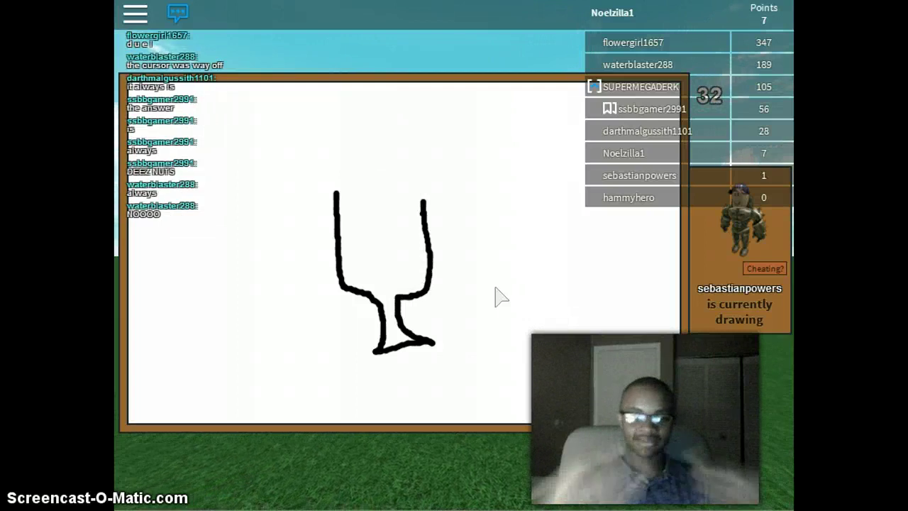
# Guess 'bottle' and 'glass' at the goblet drawing.
pyautogui.press('/')
pyautogui.write('bottle')
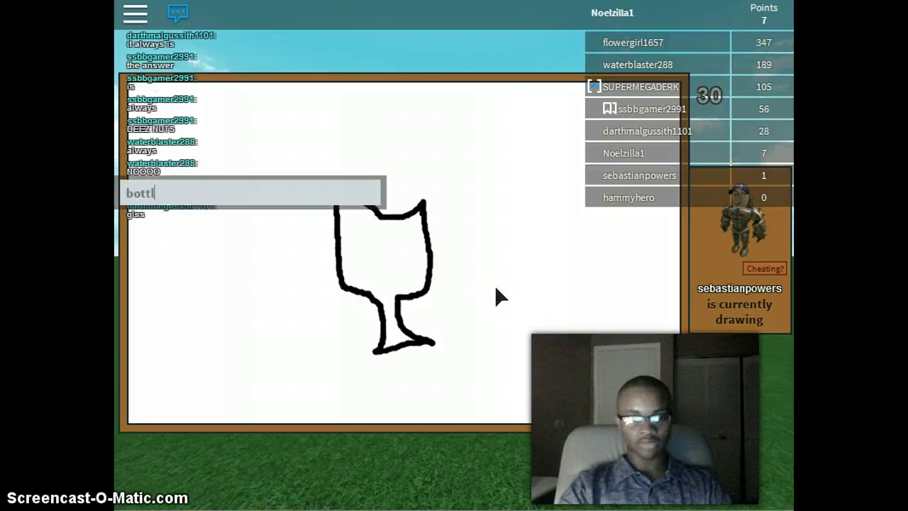
pyautogui.press('Return')
pyautogui.press('/')
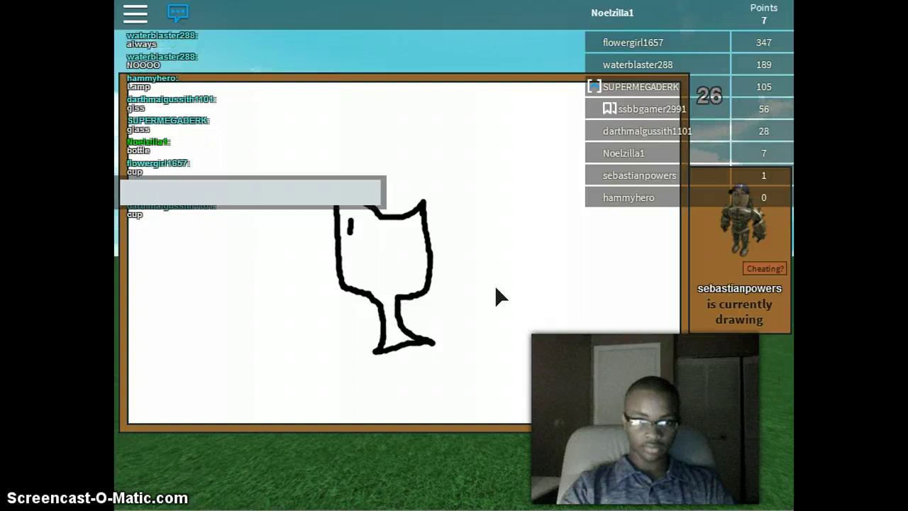
pyautogui.write('c')
pyautogui.press('BackSpace')
pyautogui.write('glass')
pyautogui.press('Return')
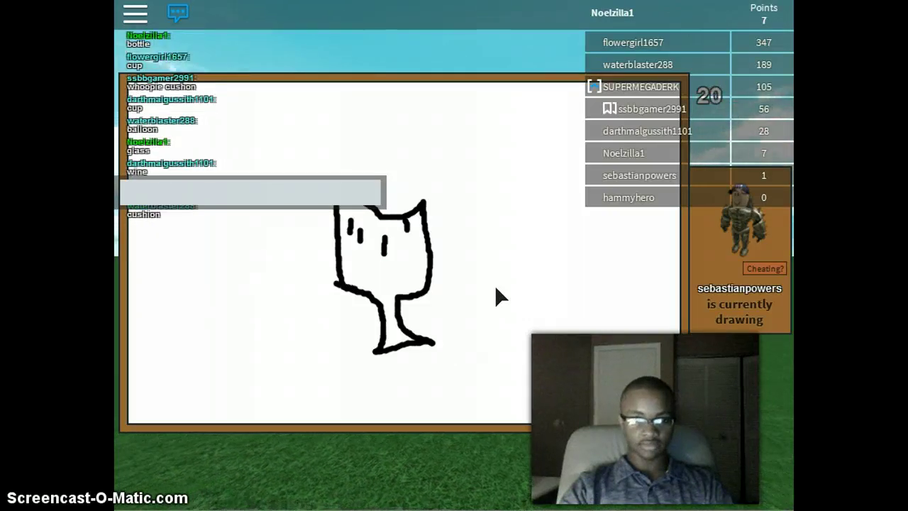
pyautogui.write('booty')
# Send 'booty', 'flower' and 'UR MOMMA' in chat as the round ends.
pyautogui.press('Return')
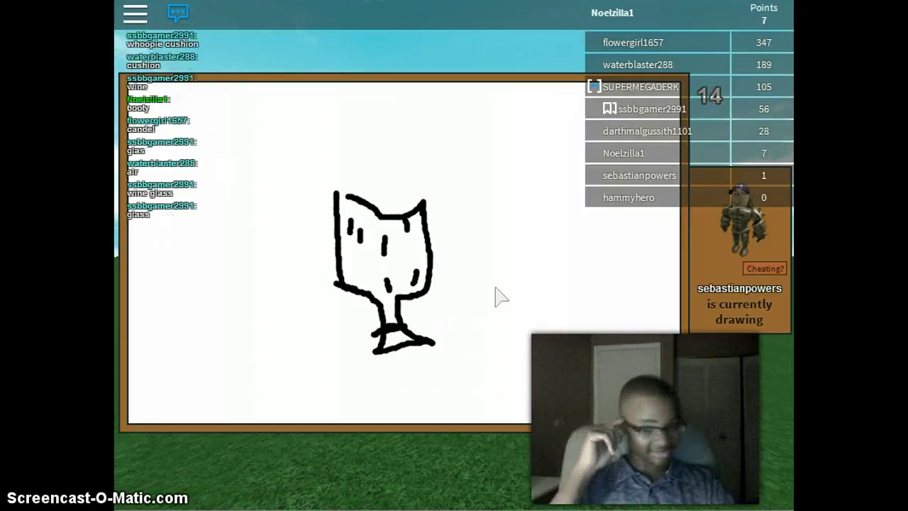
pyautogui.press('/')
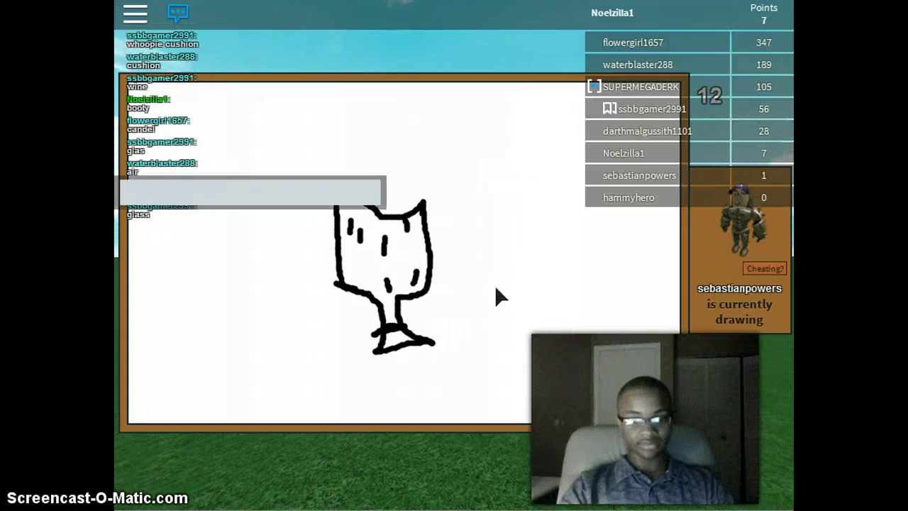
pyautogui.write('gflower')
pyautogui.press('Return')
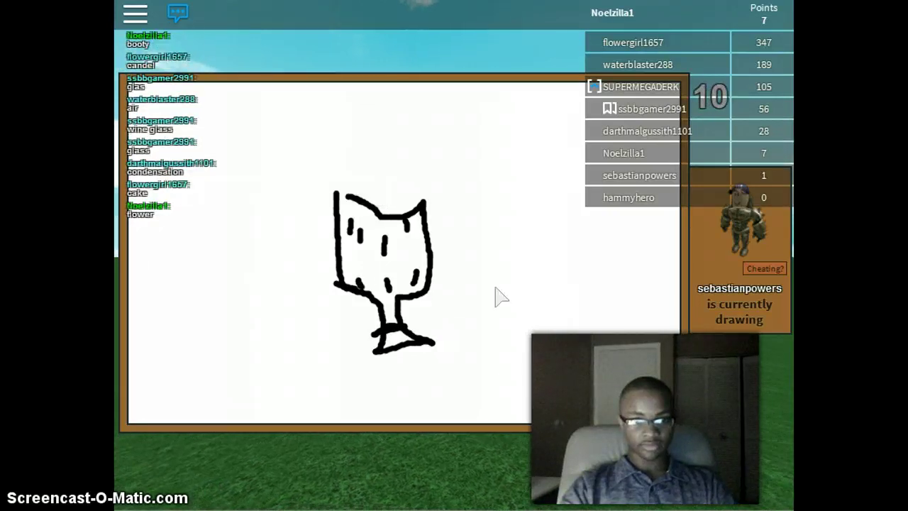
pyautogui.press('/')
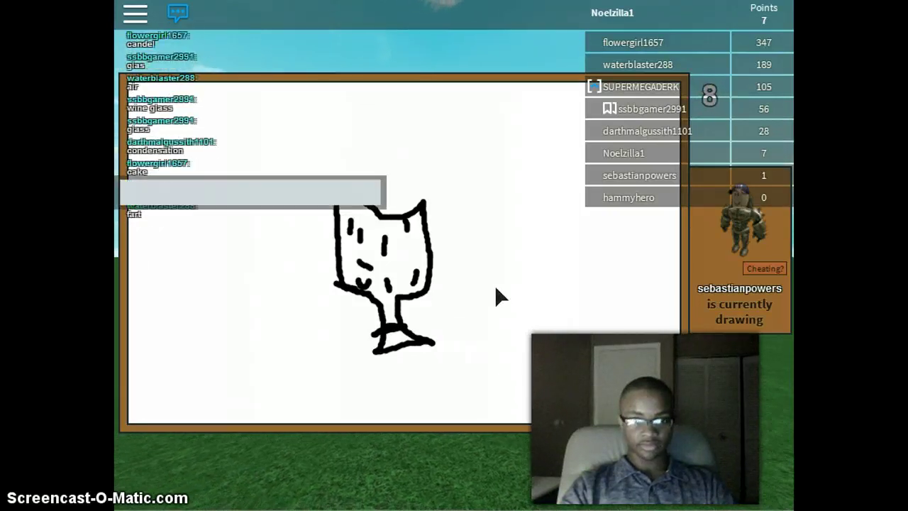
pyautogui.write('UR MOMA')
pyautogui.press('Return')
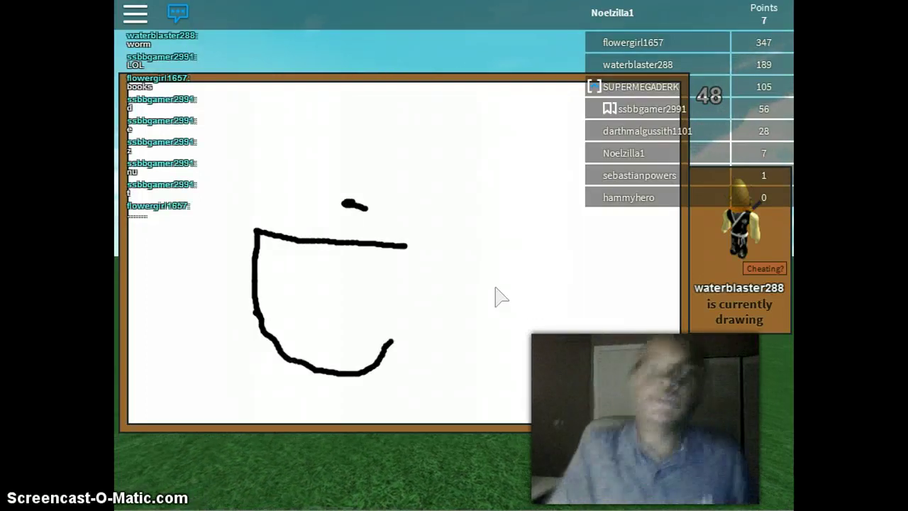
# Post 'UR MOMMA' and guess 'Lightning' in chat.
pyautogui.click(487, 322)
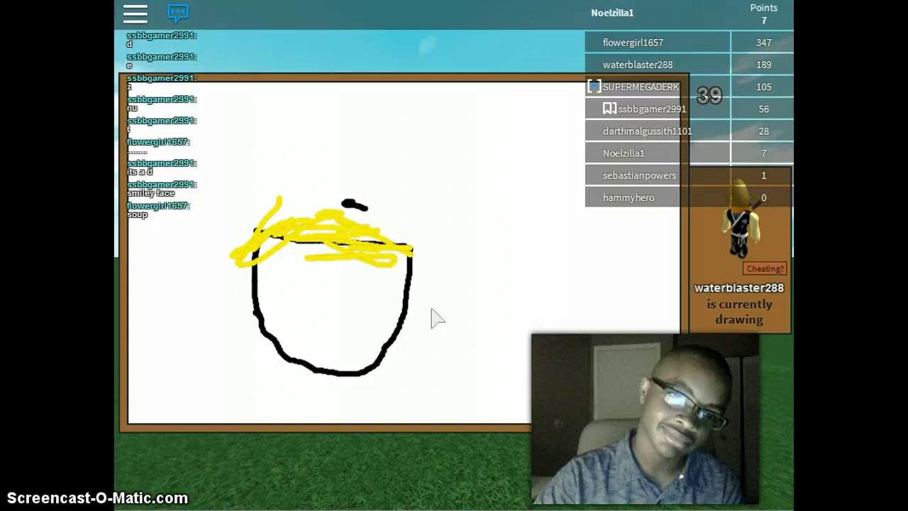
pyautogui.press('/')
pyautogui.write('UR MOMMA')
pyautogui.press('Return')
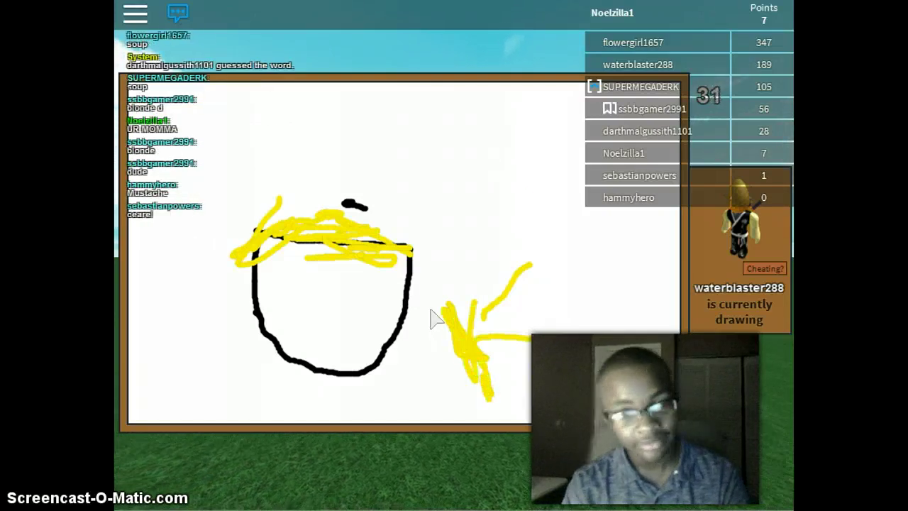
pyautogui.press('/')
pyautogui.write('s')
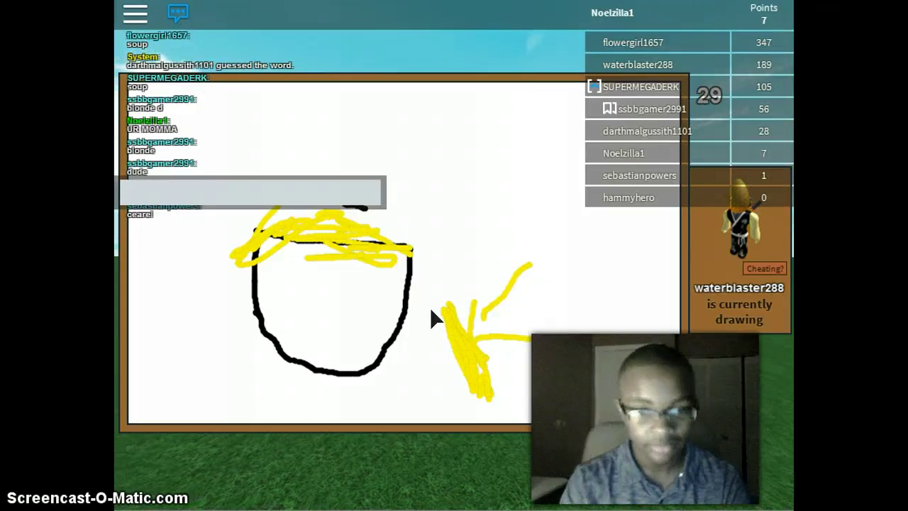
pyautogui.write('tning')
pyautogui.press('Return')
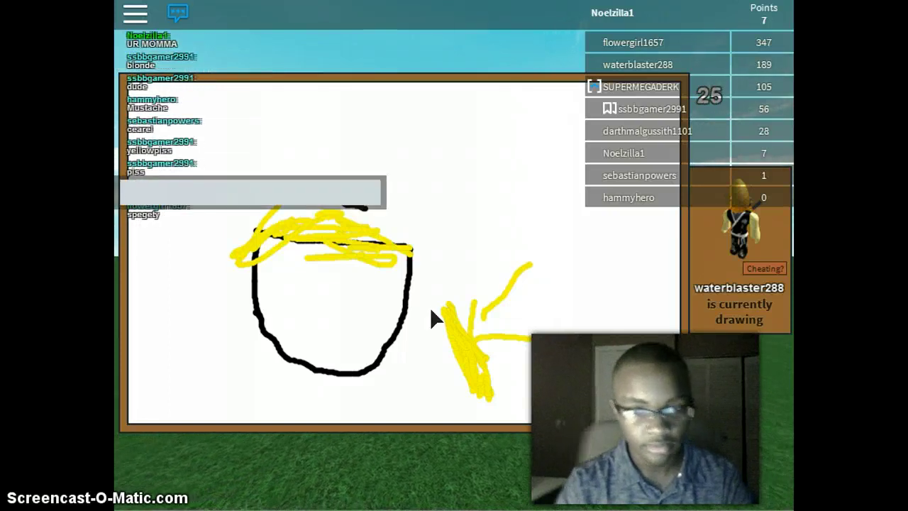
# Guess 'stupidity', 'spaghetti' and 'pasta' until the word is guessed.
pyautogui.press('/')
pyautogui.write('stu')
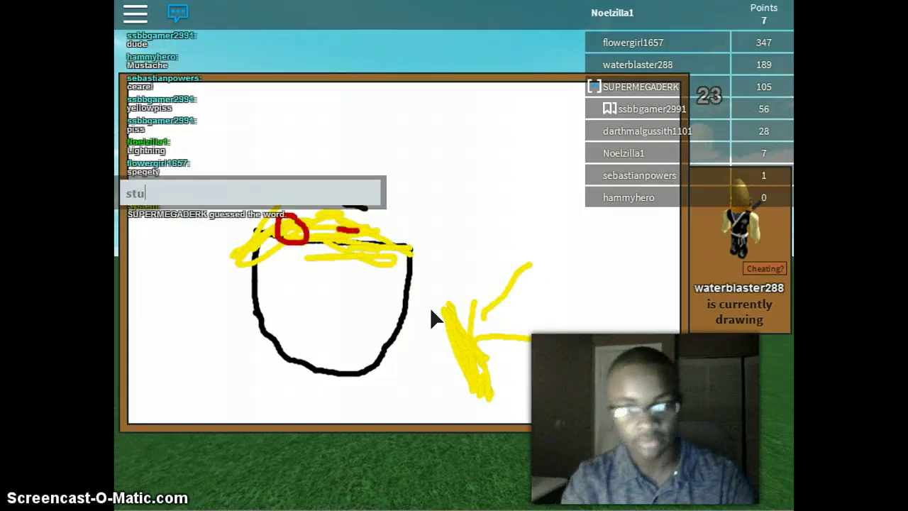
pyautogui.write('pidity')
pyautogui.press('Return')
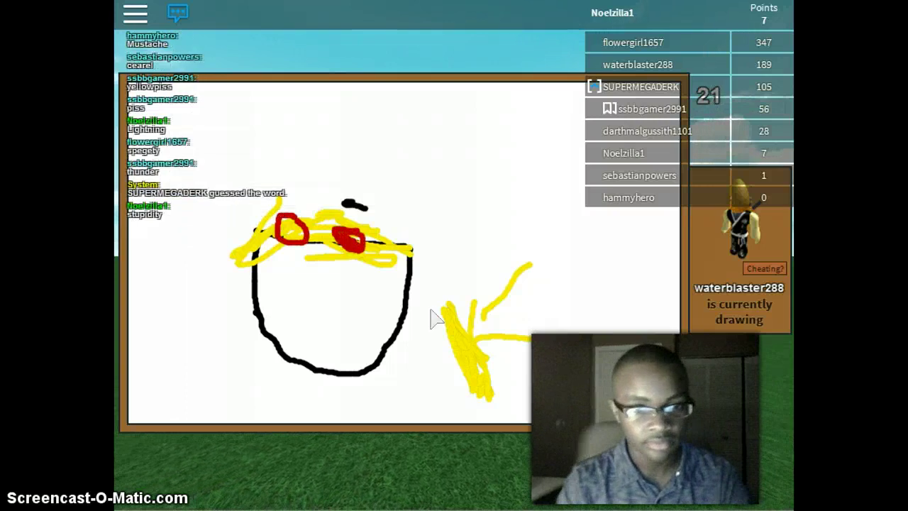
pyautogui.press('/')
pyautogui.write('spaghetti')
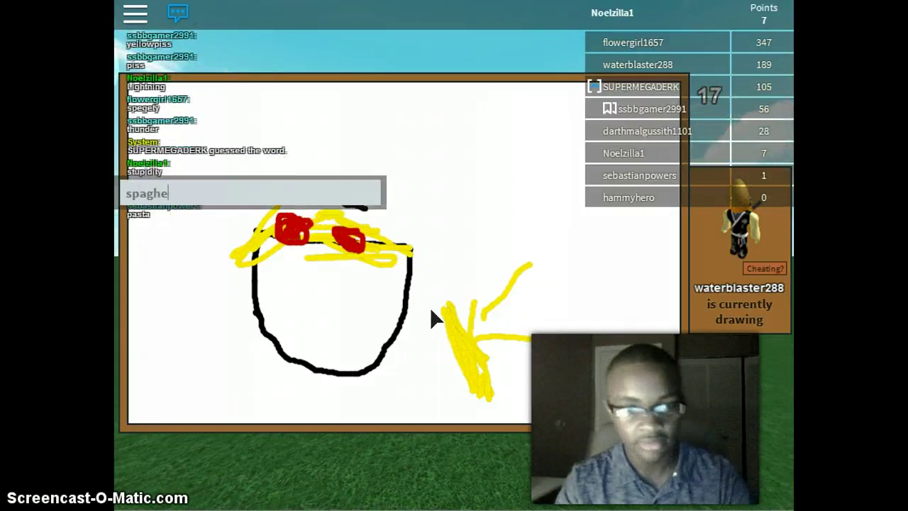
pyautogui.press('Return')
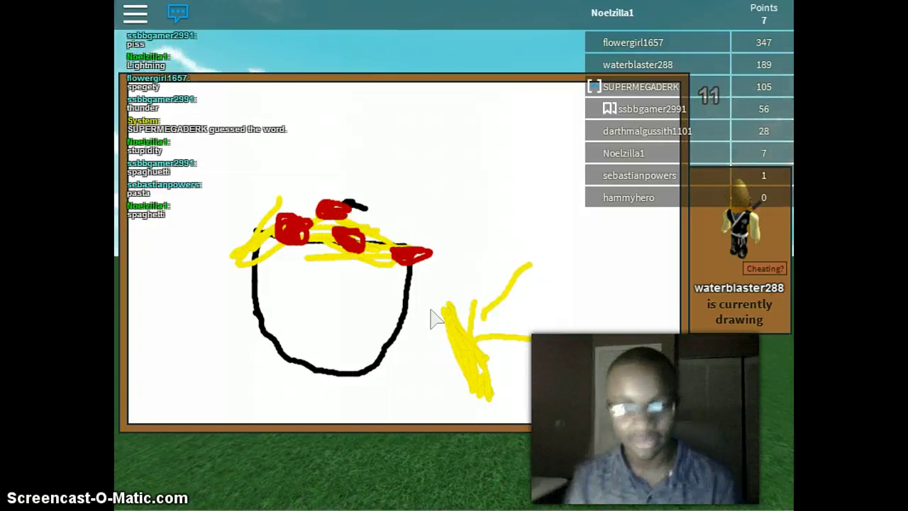
pyautogui.press('/')
pyautogui.write('pasta')
pyautogui.press('Return')
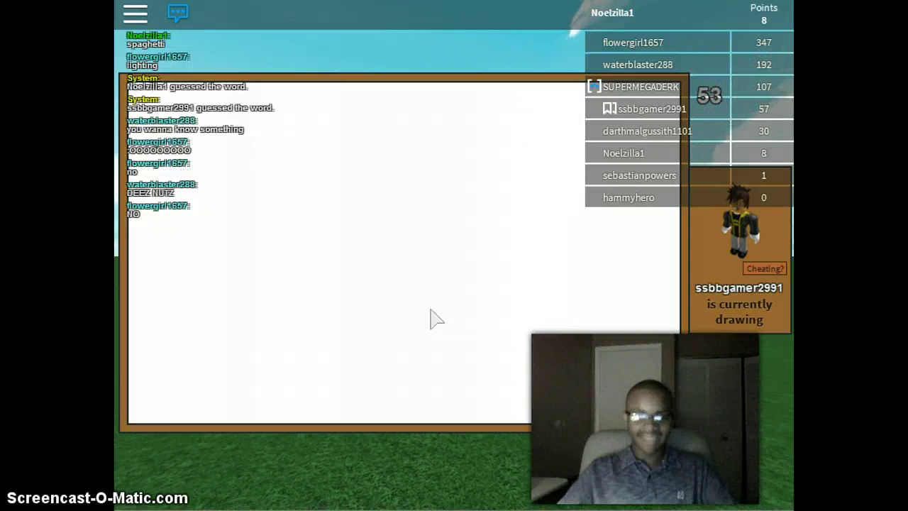
# Send 'YESSSS' and then 'THANK U' as two separate chat messages.
pyautogui.press('/')
pyautogui.write('YESSSS')
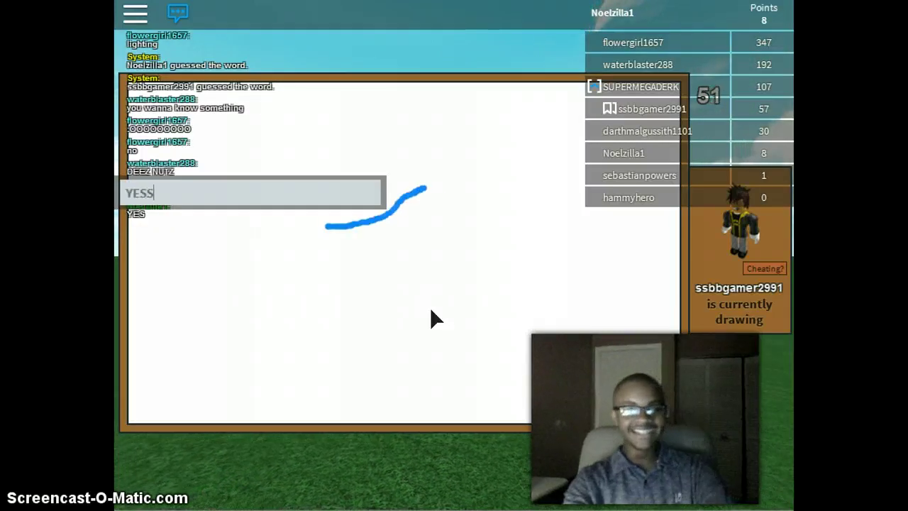
pyautogui.press('Return')
pyautogui.press('/')
pyautogui.write('THANK U')
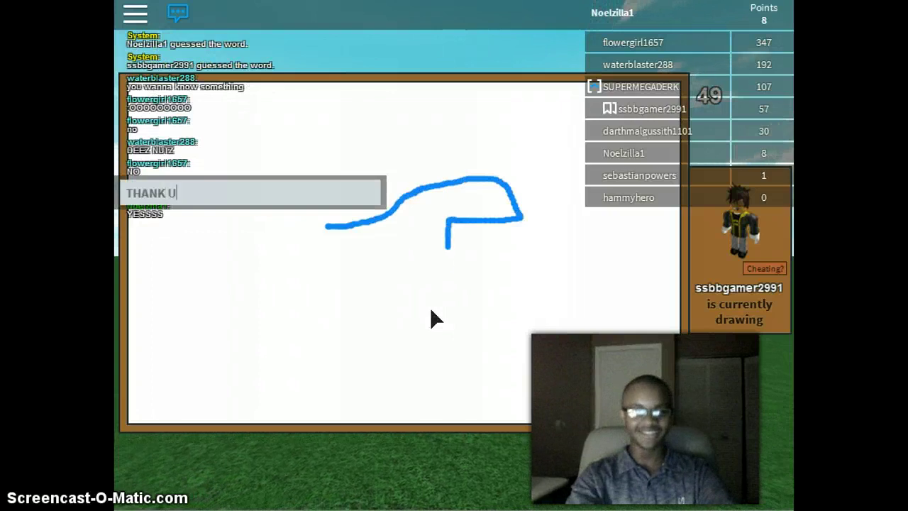
pyautogui.press('Return')
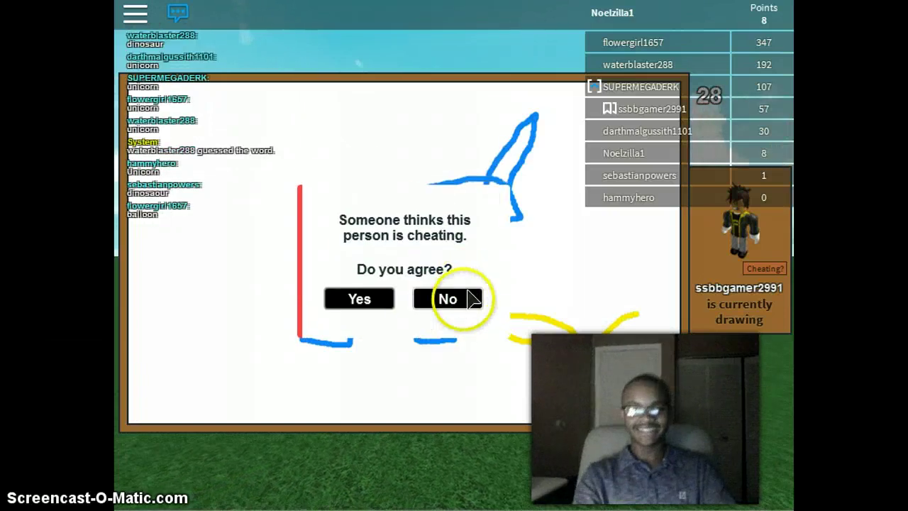
# Vote No on the cheating accusation, then guess 'PONY' in chat.
pyautogui.click(461, 295)
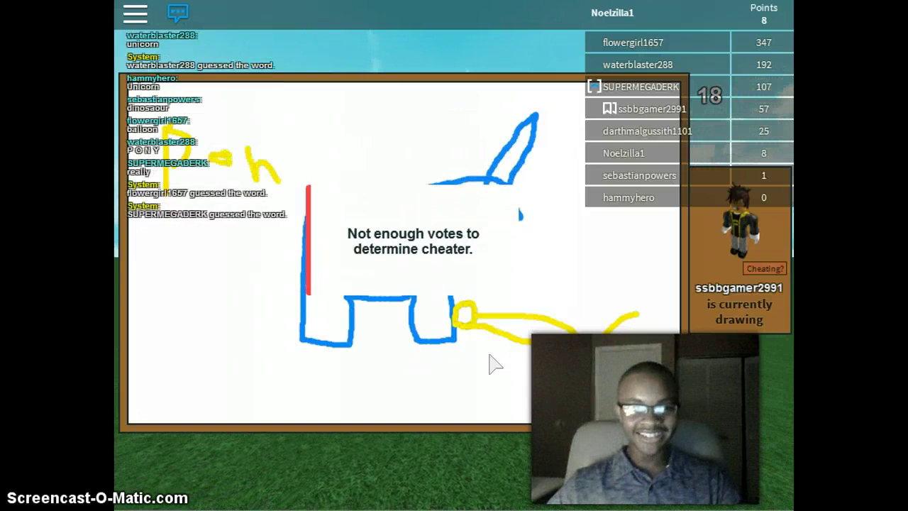
pyautogui.press('/')
pyautogui.write('p')
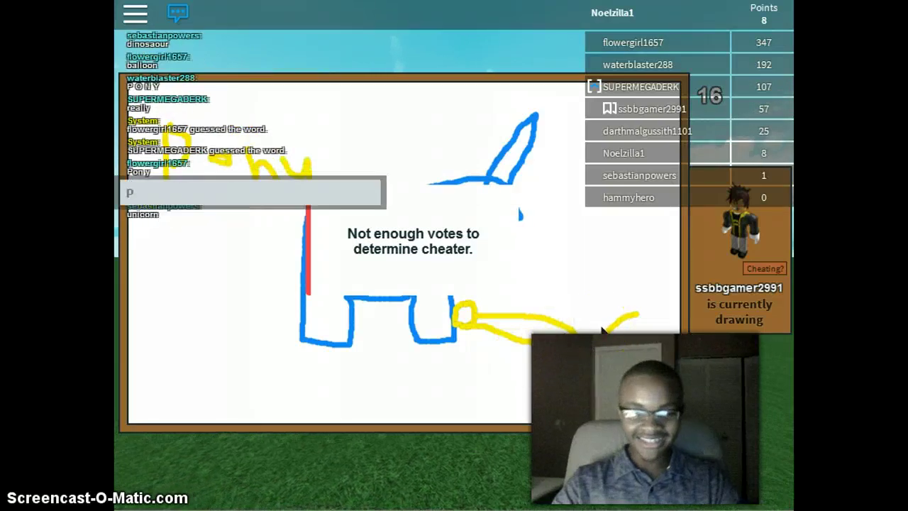
pyautogui.press('Return')
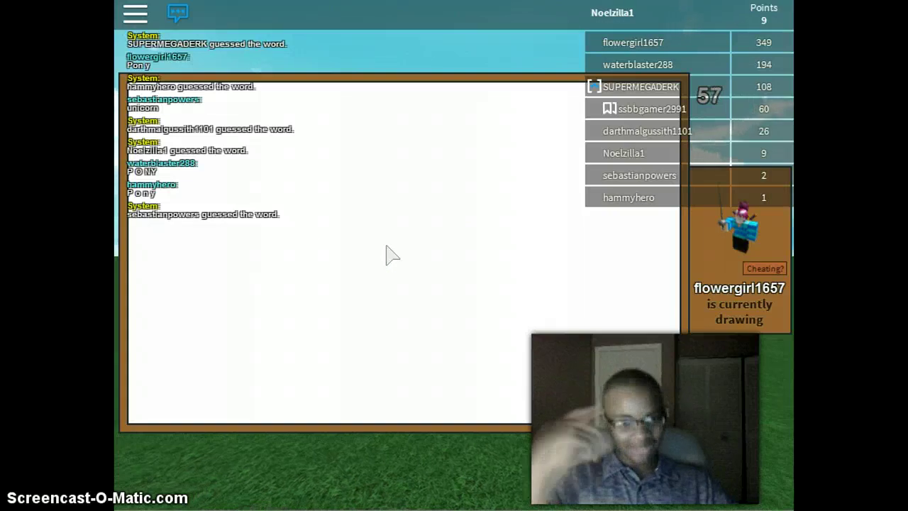
# Flag the current artist with the Cheating? button, then click once more in the game.
pyautogui.click(765, 269)
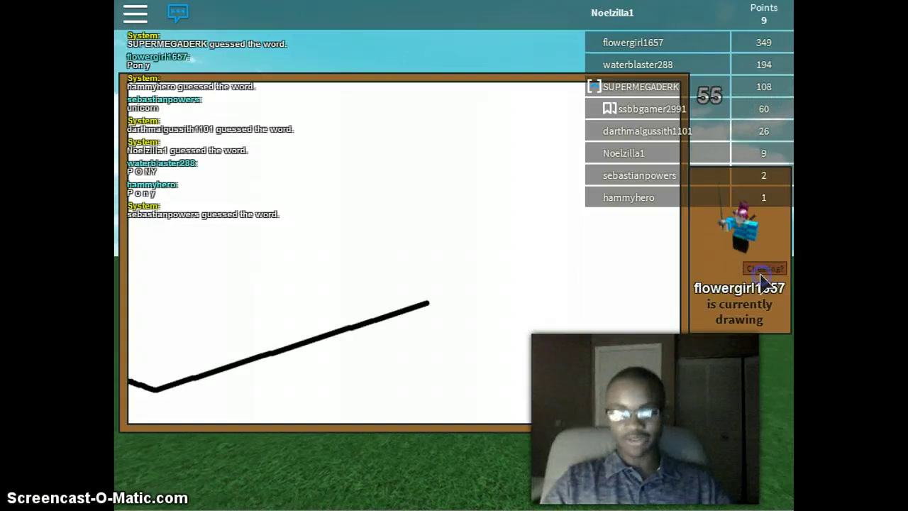
pyautogui.click(531, 320)
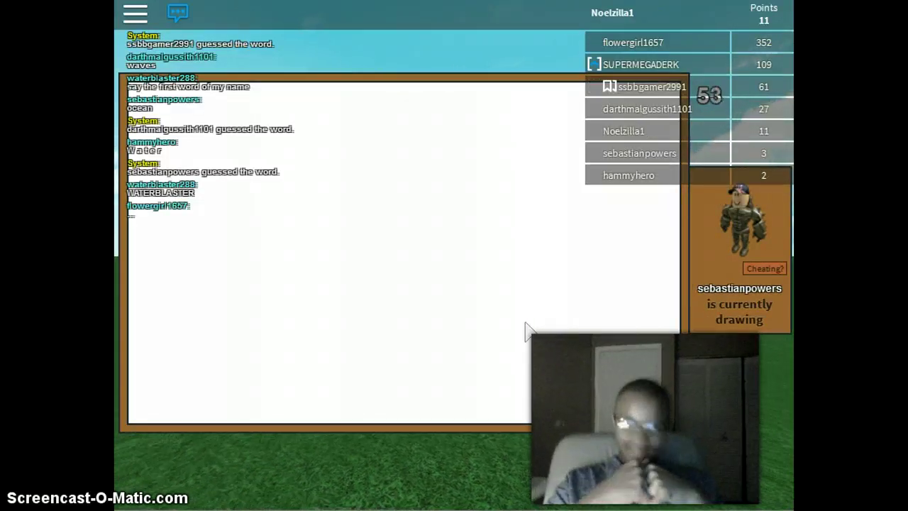
pyautogui.click(766, 269)
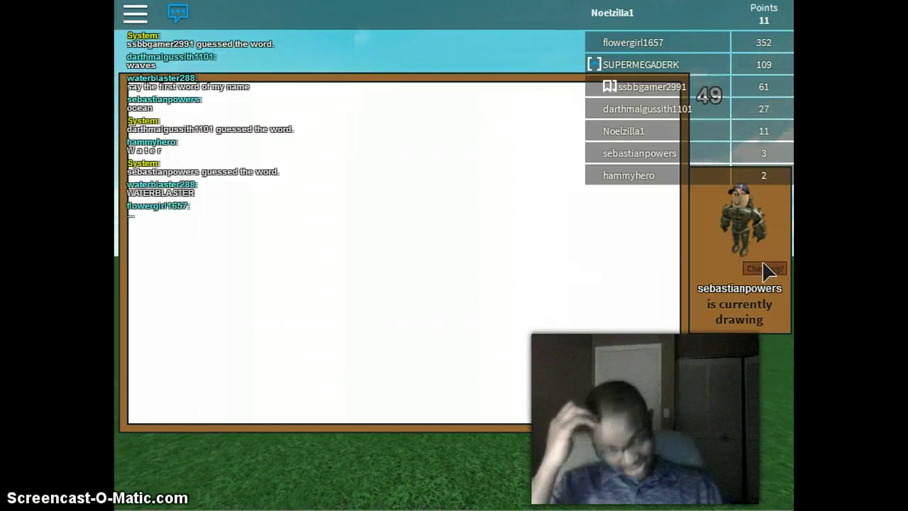
pyautogui.click(766, 269)
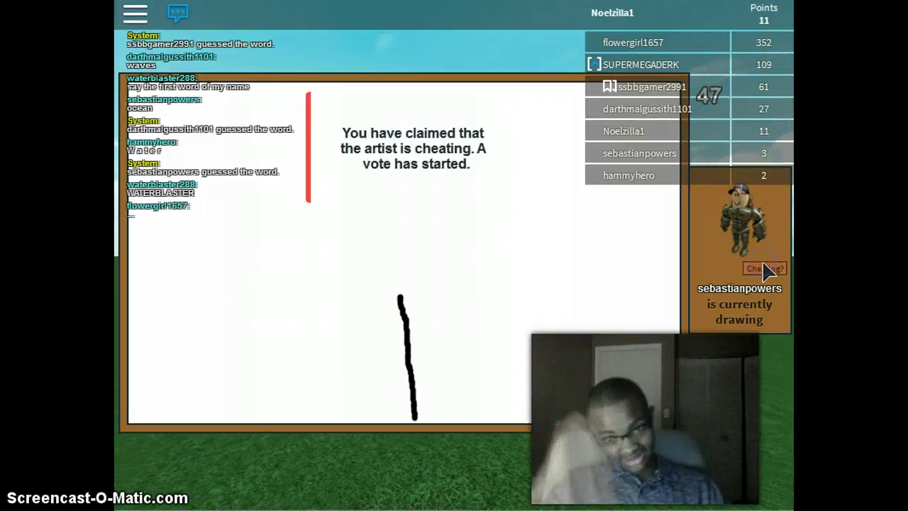
pyautogui.click(529, 307)
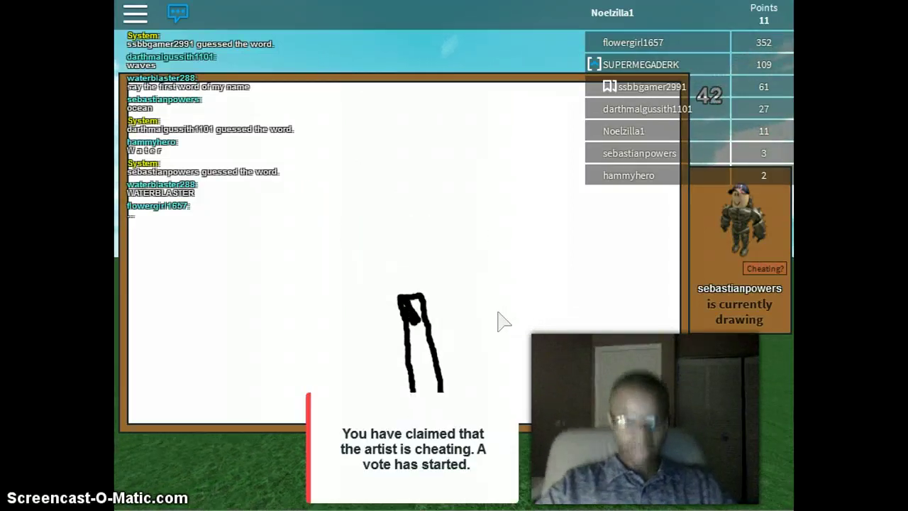
pyautogui.write('sti')
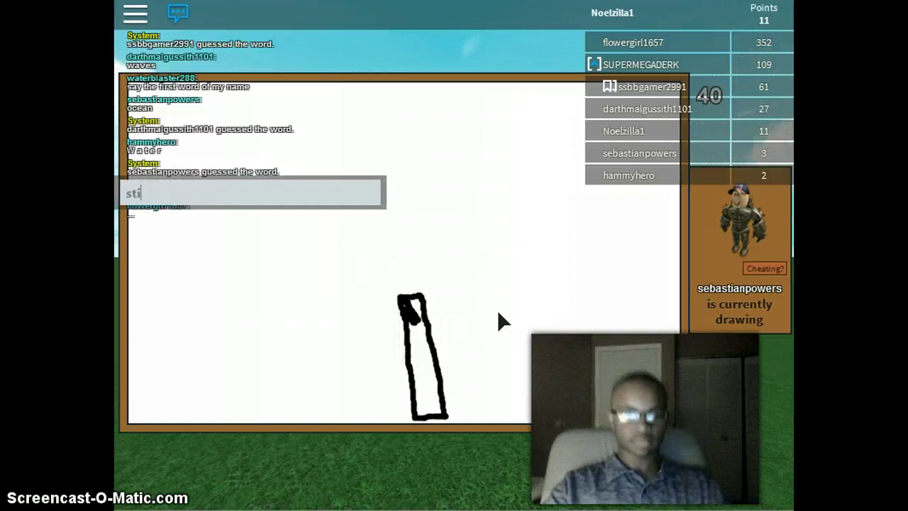
pyautogui.write('ck')
# Guess 'stick' and 'torch', vote Yes on cheating, then guess 'pickaxe'.
pyautogui.press('Return')
pyautogui.write('rch')
pyautogui.press('Return')
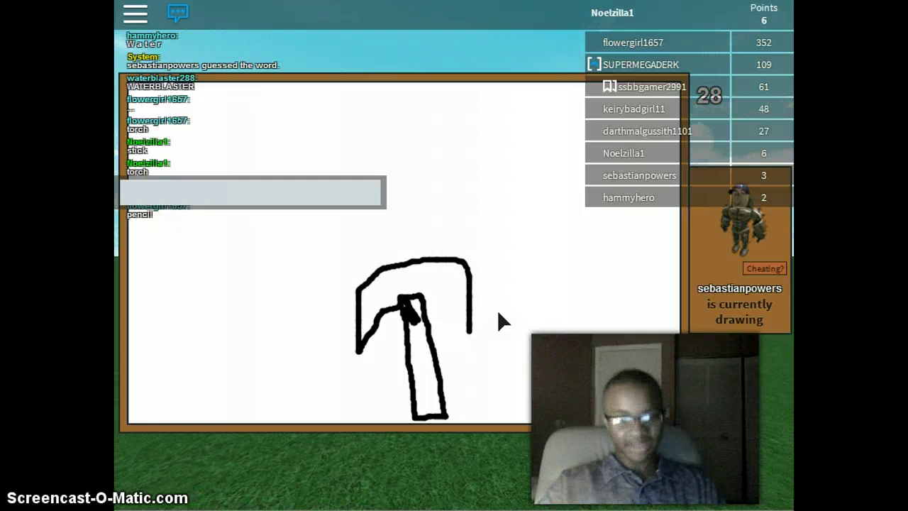
pyautogui.click(302, 292)
pyautogui.click(359, 280)
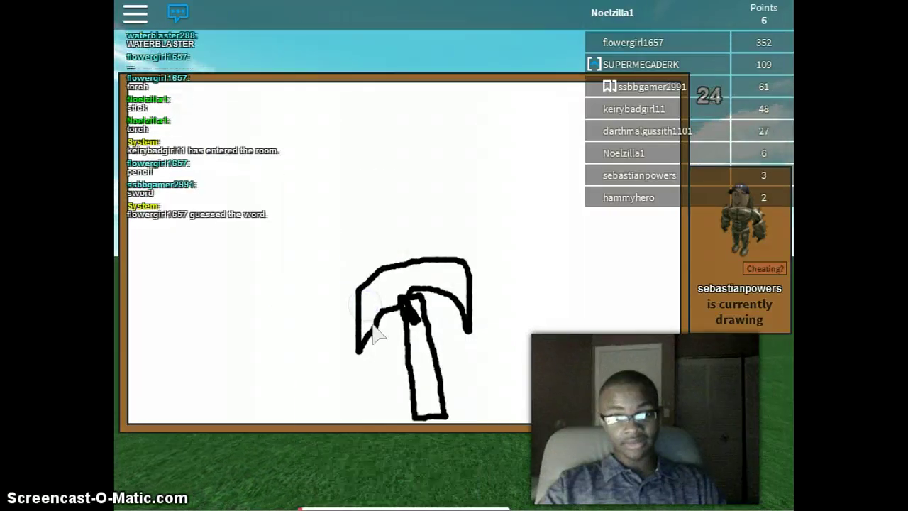
pyautogui.press('/')
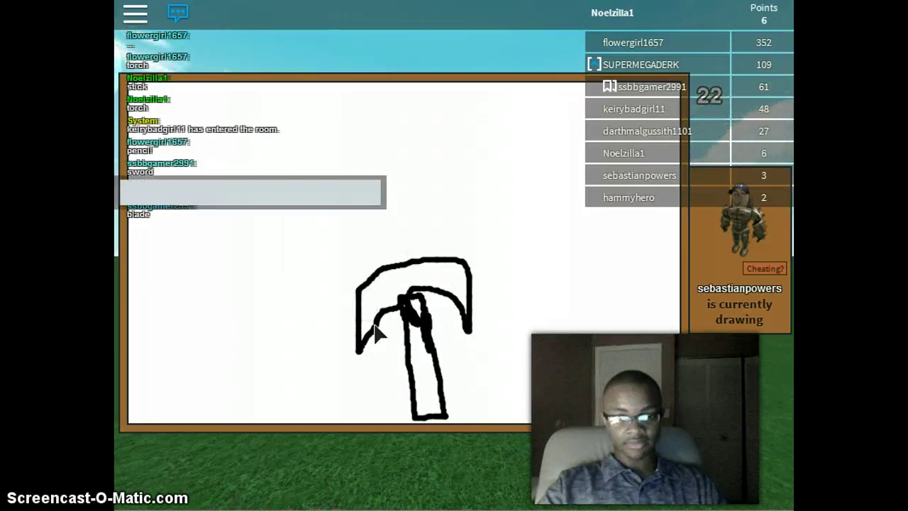
pyautogui.write('o')
pyautogui.write('pickaxe')
pyautogui.press('Return')
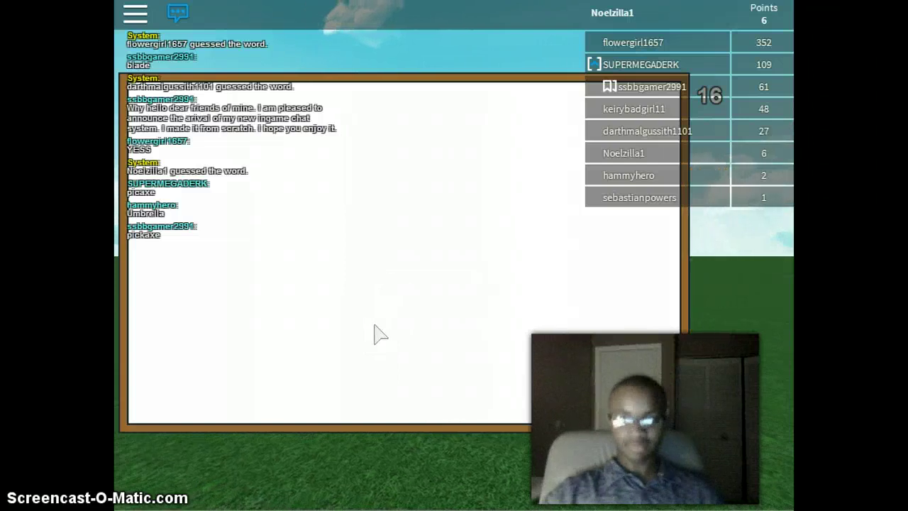
# Flag the new artist with Cheating? and vote Yes in the following cheating dialogs.
pyautogui.click(348, 305)
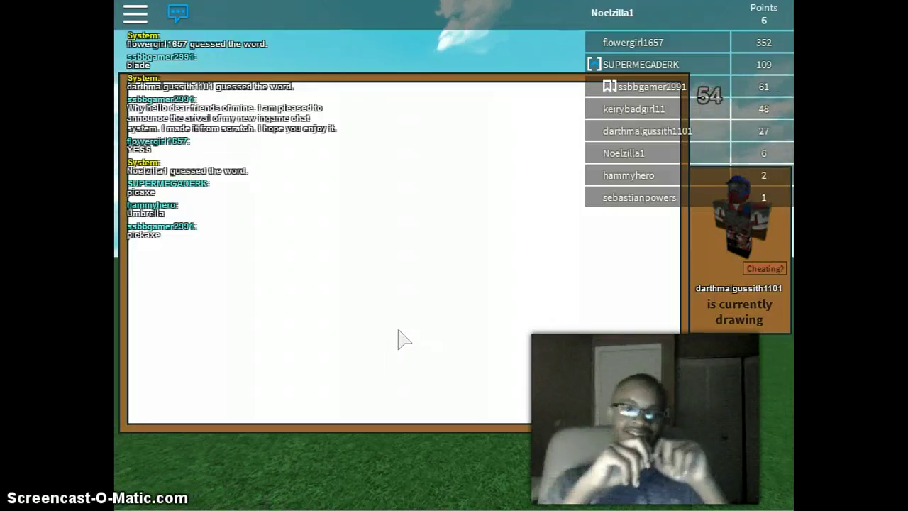
pyautogui.click(752, 273)
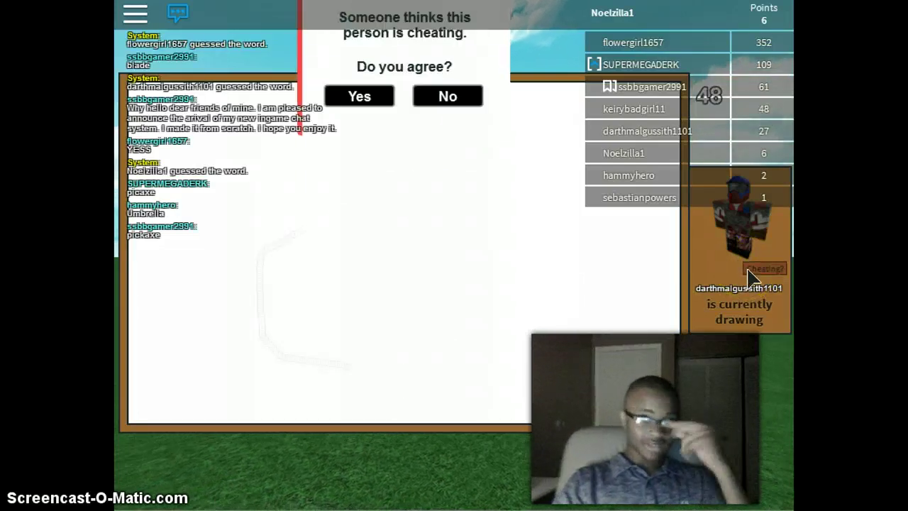
pyautogui.click(359, 277)
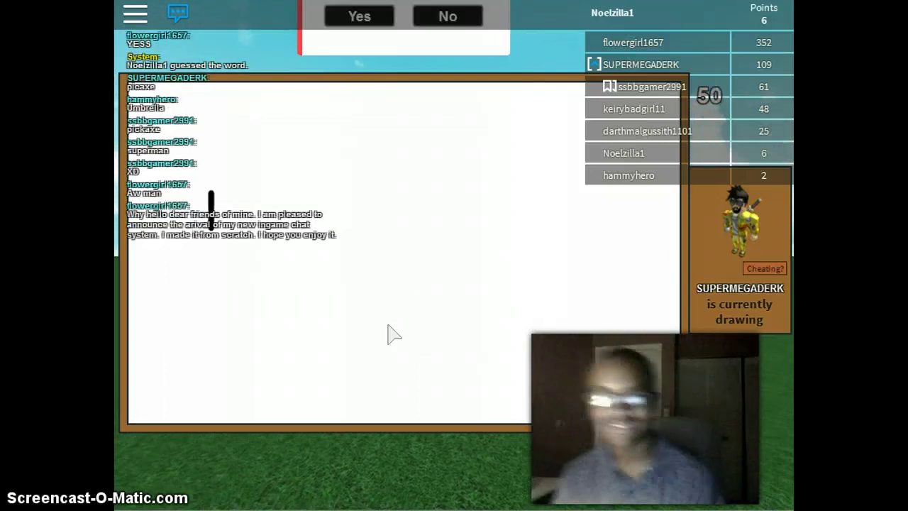
pyautogui.click(361, 295)
pyautogui.write('envel')
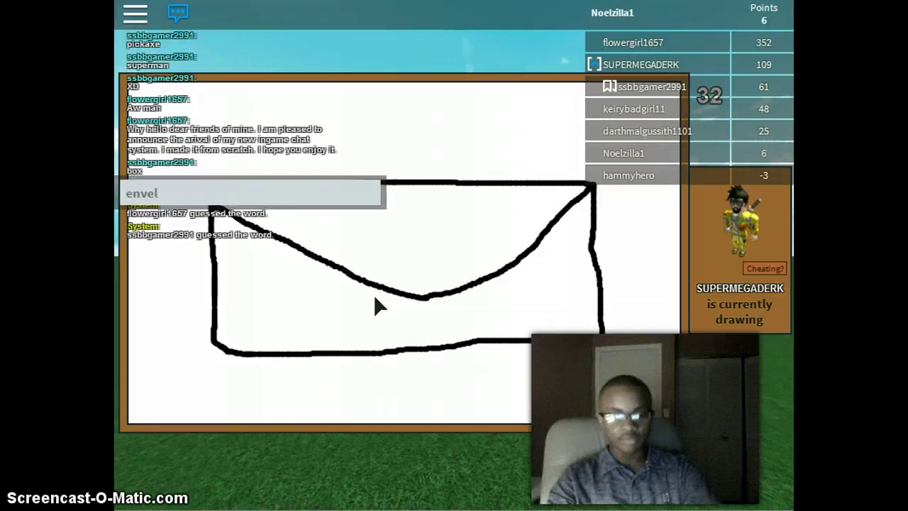
pyautogui.write('ope')
# Guess 'envelope' twice and answer the cheating vote.
pyautogui.press('Return')
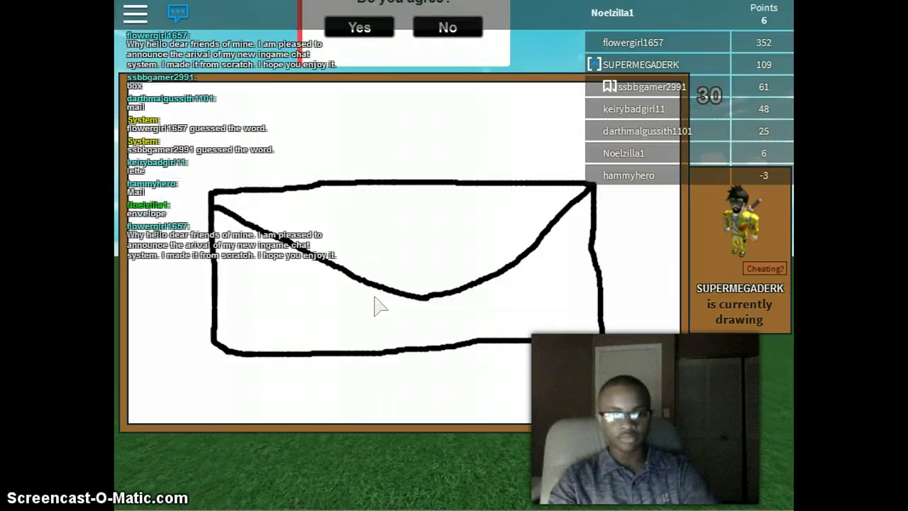
pyautogui.click(367, 265)
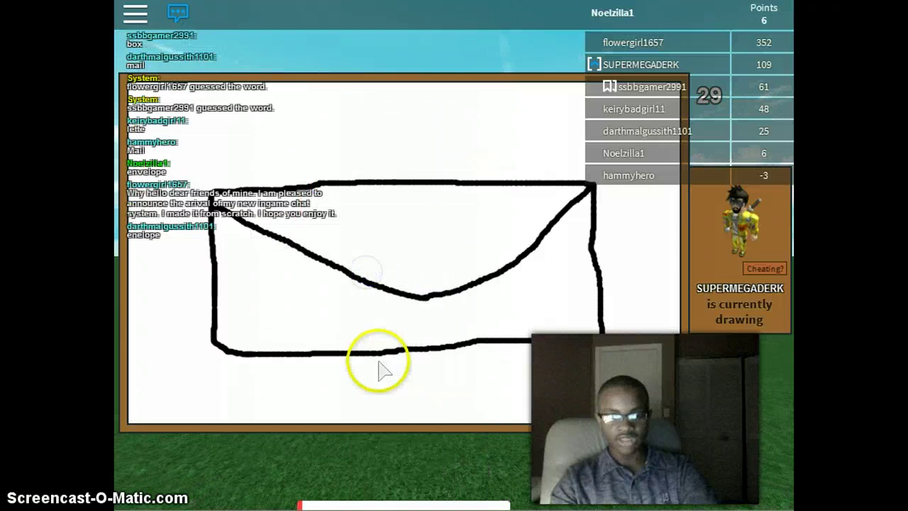
pyautogui.press('/')
pyautogui.write('elo')
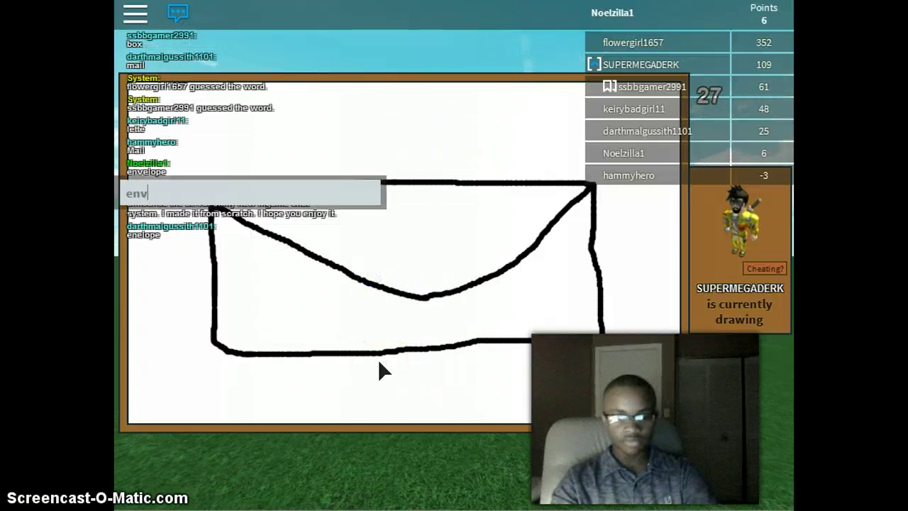
pyautogui.write('pe')
pyautogui.press('Return')
# Guess 'mail', then abandon a half-typed follow-up guess.
pyautogui.press('/')
pyautogui.write('mail')
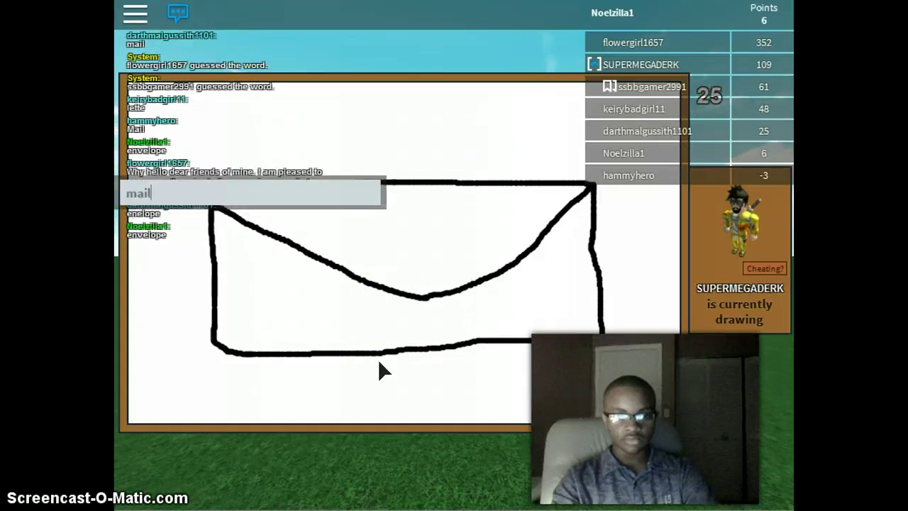
pyautogui.press('Return')
pyautogui.press('/')
pyautogui.write('e')
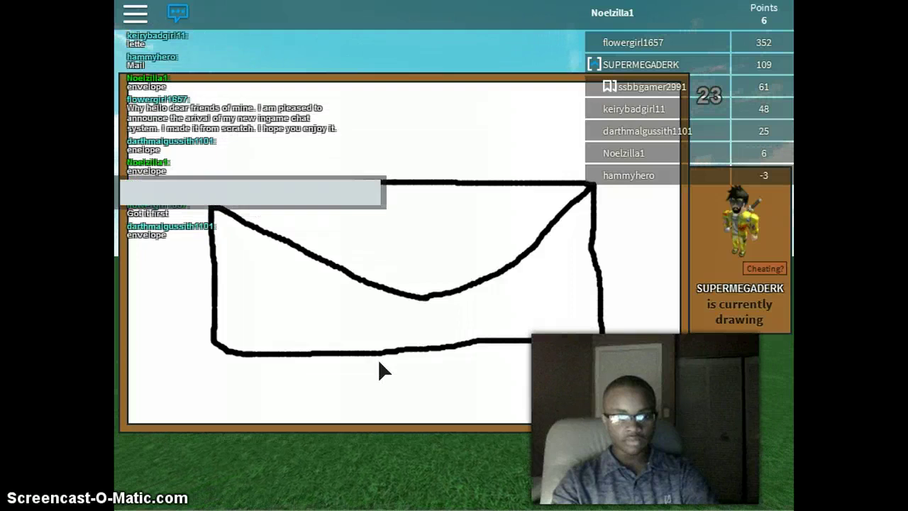
pyautogui.press('BackSpace')
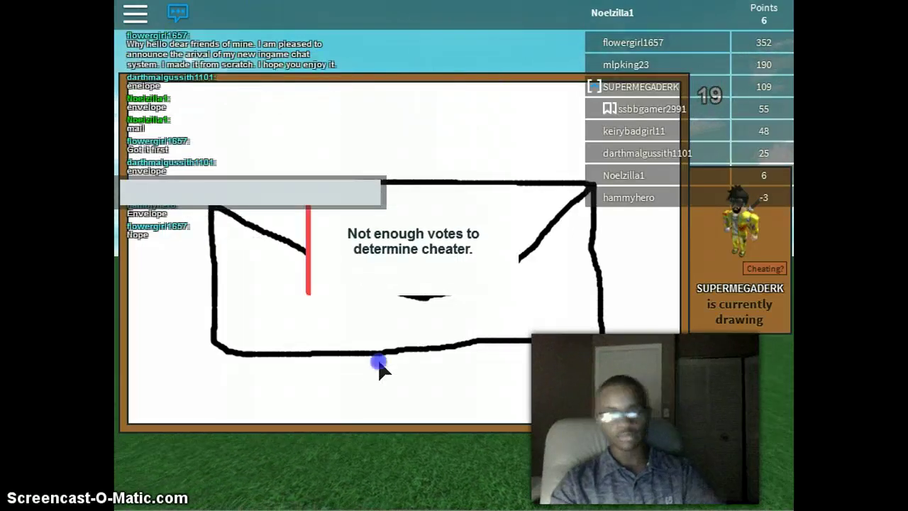
pyautogui.click(383, 371)
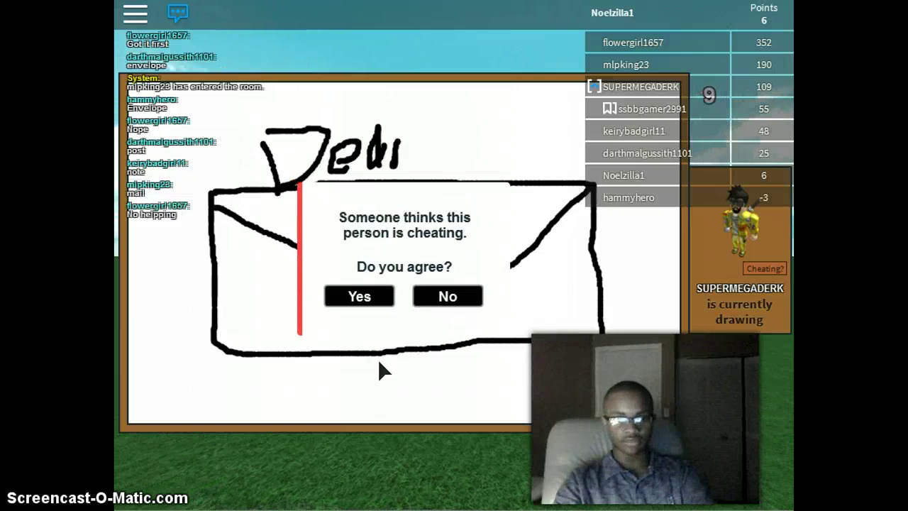
# Guess 'delivery' and vote Yes that the drawer is cheating.
pyautogui.press('/')
pyautogui.write('delivery')
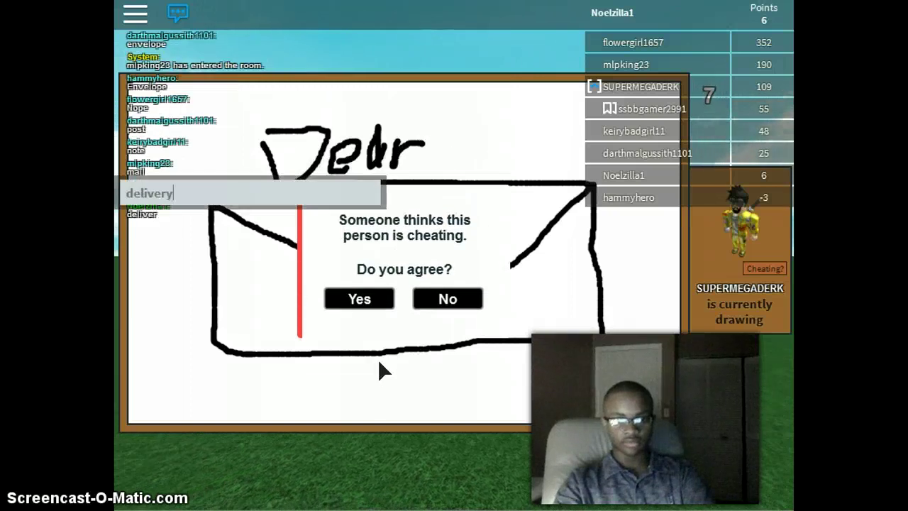
pyautogui.press('Return')
pyautogui.click(359, 298)
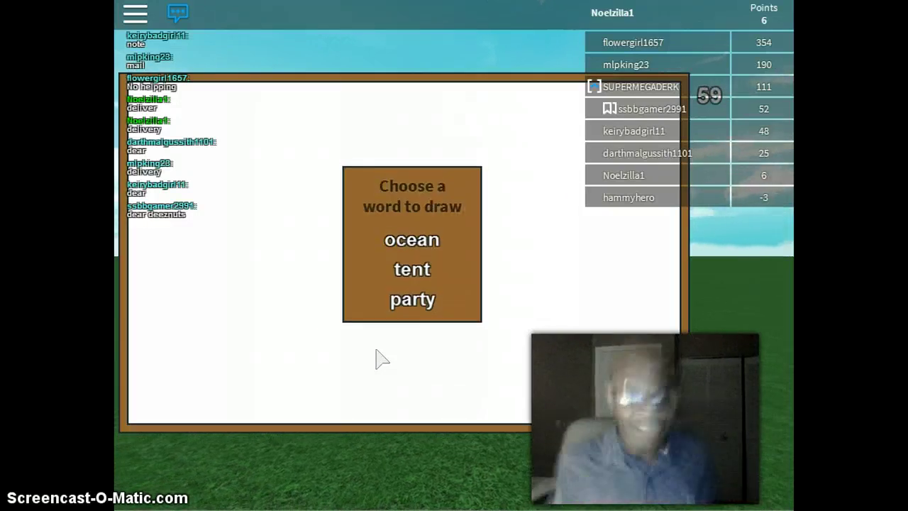
# Choose 'ocean' as the word to draw, briefly opening and closing chat.
pyautogui.click(432, 268)
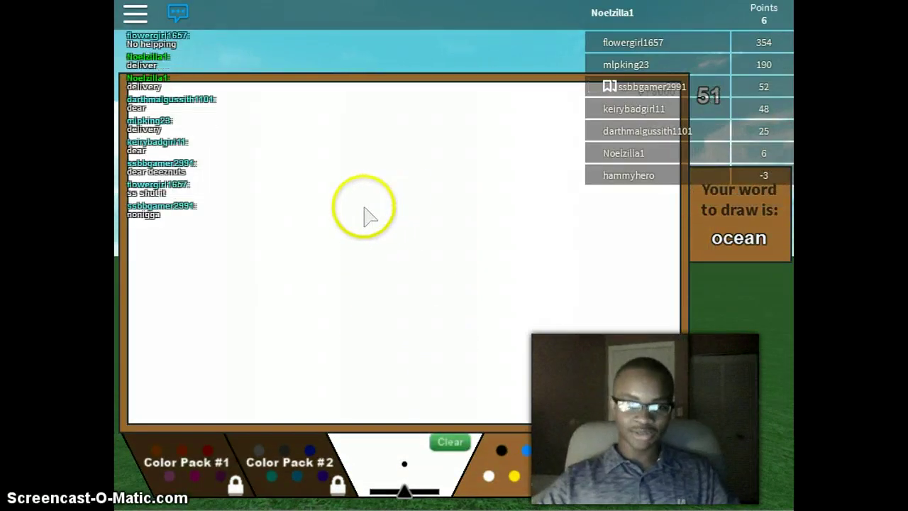
pyautogui.press('/')
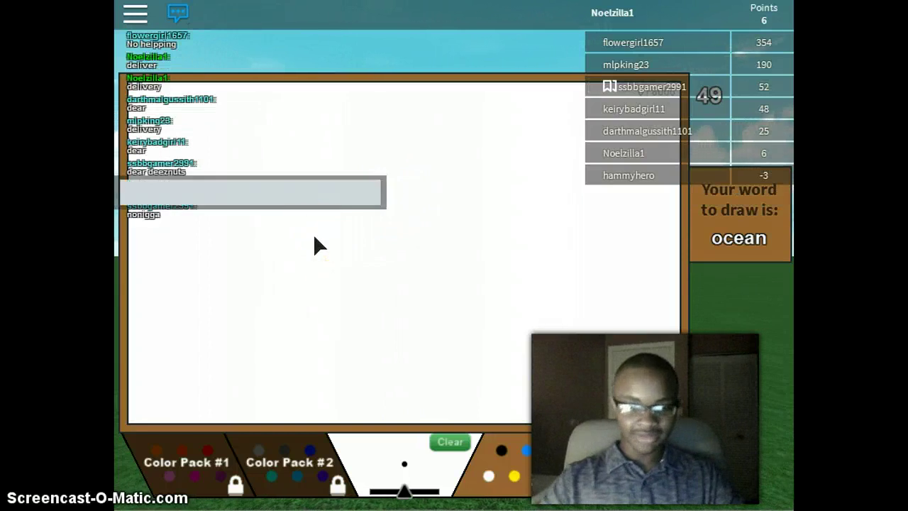
pyautogui.press('Escape')
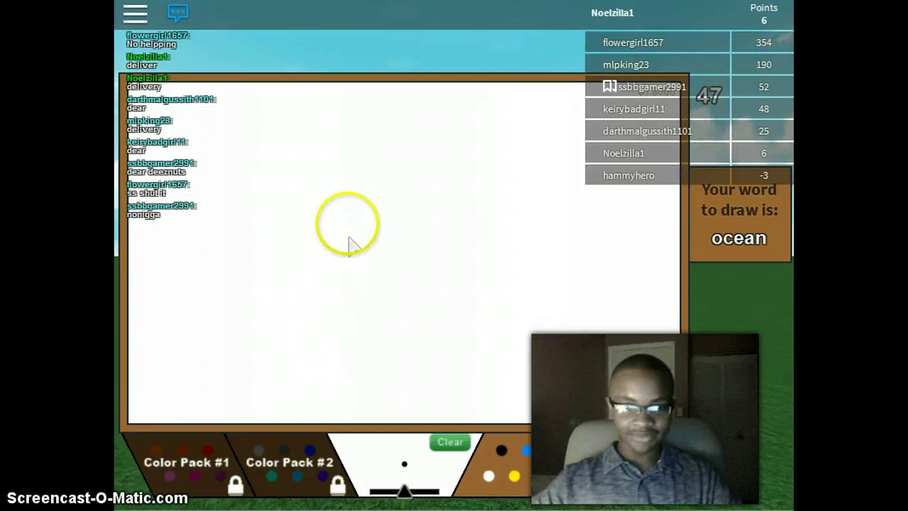
# Sketch a black curved outline with a top stroke, a dot and two rounded lobes below.
pyautogui.moveTo(412, 261); pyautogui.dragTo(353, 203)
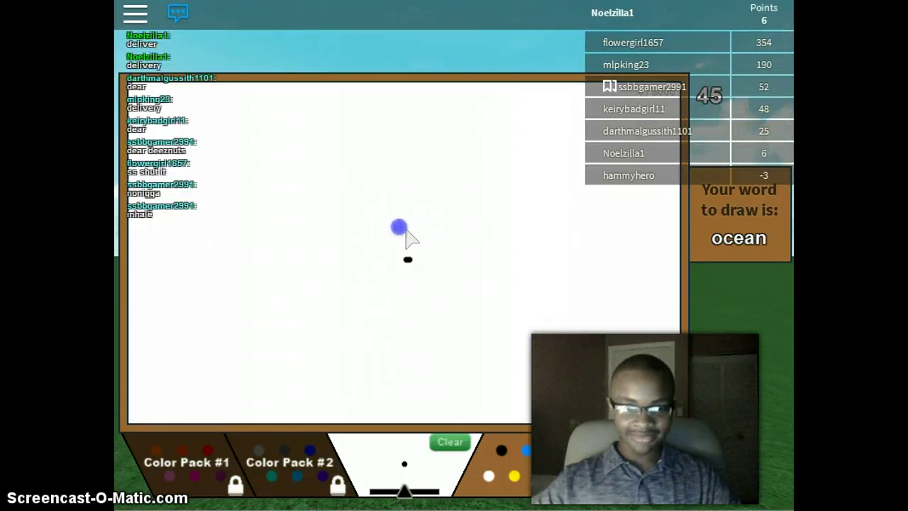
pyautogui.moveTo(340, 169); pyautogui.dragTo(280, 159)
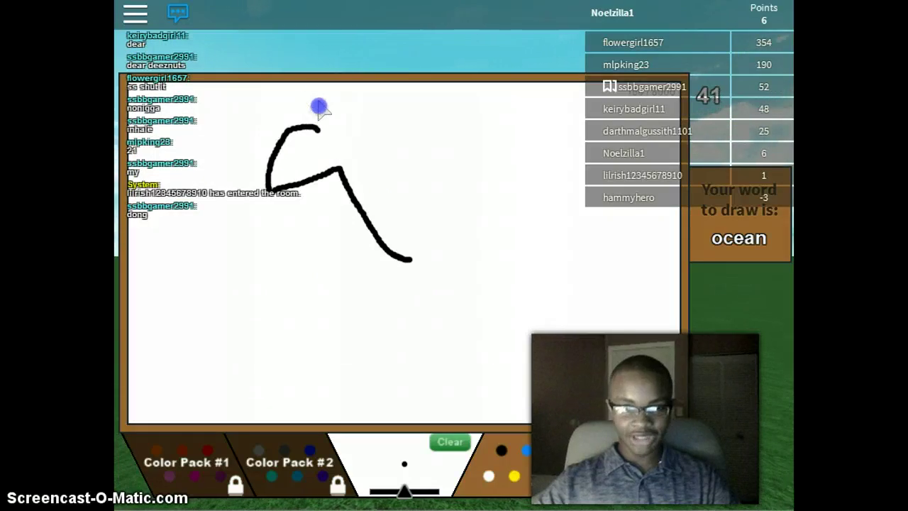
pyautogui.click(268, 202)
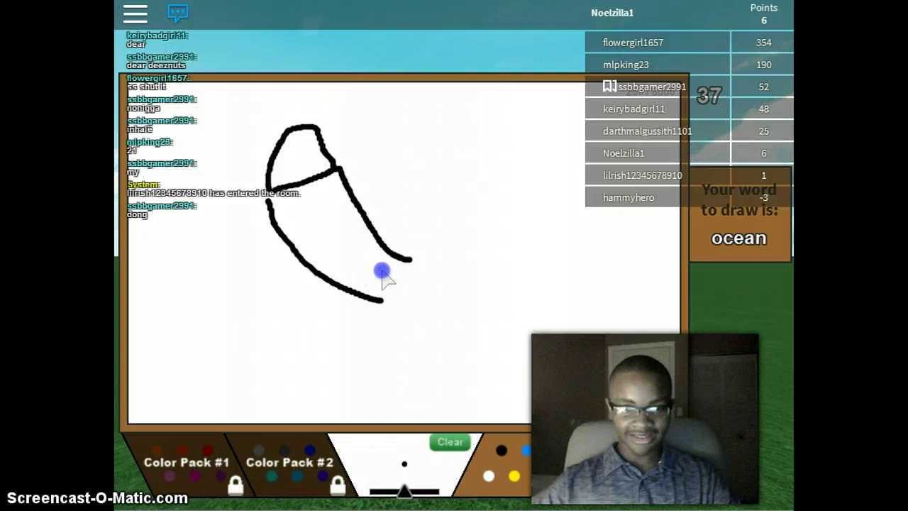
pyautogui.moveTo(331, 320); pyautogui.dragTo(339, 303)
pyautogui.moveTo(362, 342); pyautogui.dragTo(390, 305)
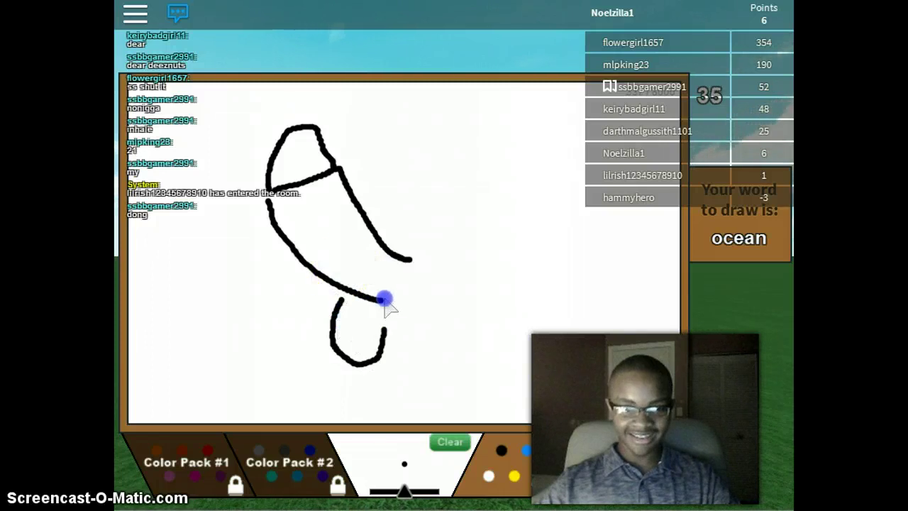
pyautogui.moveTo(411, 337); pyautogui.dragTo(440, 284)
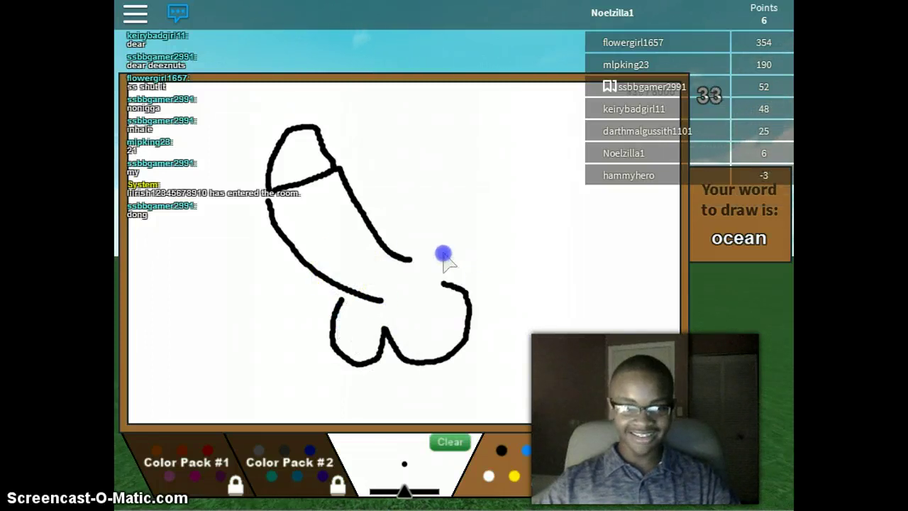
# Add a short dashed line on the right and scatter dots around the sketch.
pyautogui.click(396, 195)
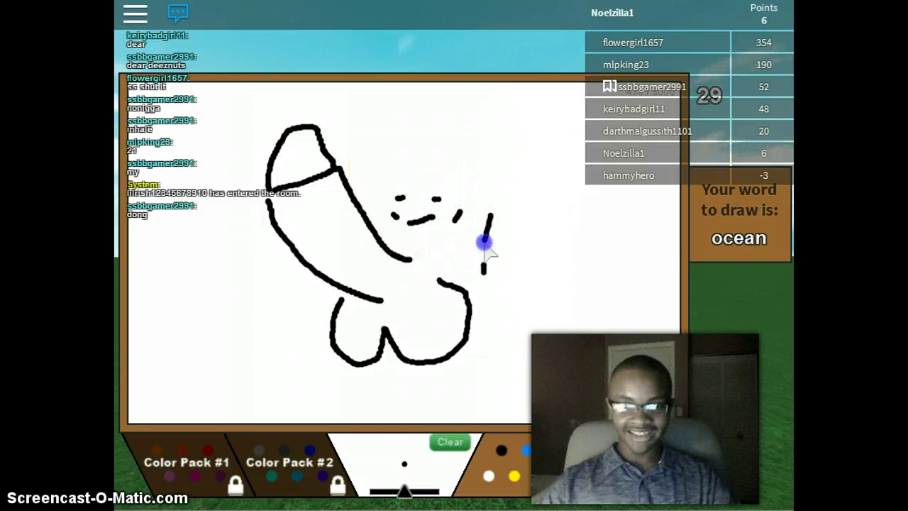
pyautogui.moveTo(484, 266); pyautogui.dragTo(434, 259)
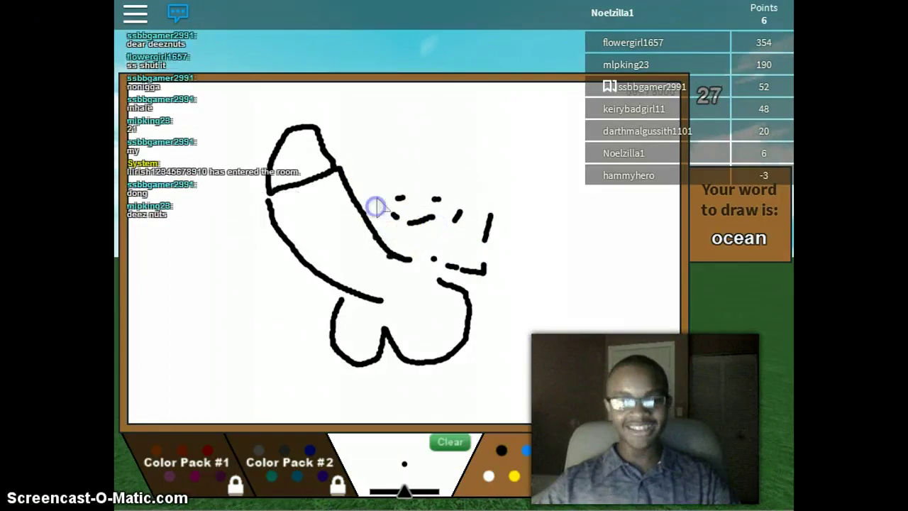
pyautogui.click(380, 216)
pyautogui.click(378, 197)
pyautogui.click(420, 286)
pyautogui.click(441, 322)
pyautogui.click(426, 334)
# Add short diagonal marks and strokes at the lower left and below the drawing.
pyautogui.moveTo(355, 327); pyautogui.dragTo(344, 342)
pyautogui.click(471, 271)
pyautogui.click(447, 356)
pyautogui.moveTo(451, 397)
pyautogui.mouseDown()
pyautogui.moveTo(461, 410)
pyautogui.moveTo(383, 375)
pyautogui.mouseUp()
pyautogui.click(269, 415)
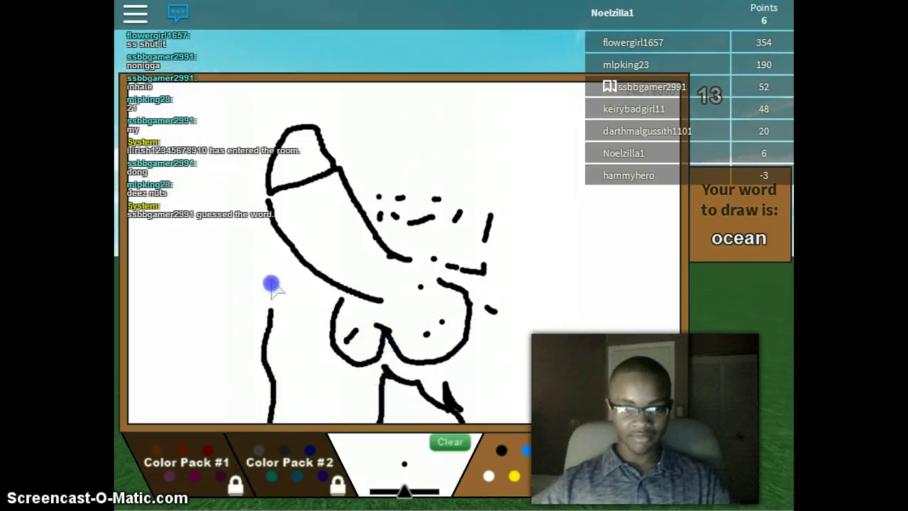
# Draw a tall vertical line on the left and scatter dots and dashes down the right.
pyautogui.moveTo(272, 277); pyautogui.dragTo(269, 227)
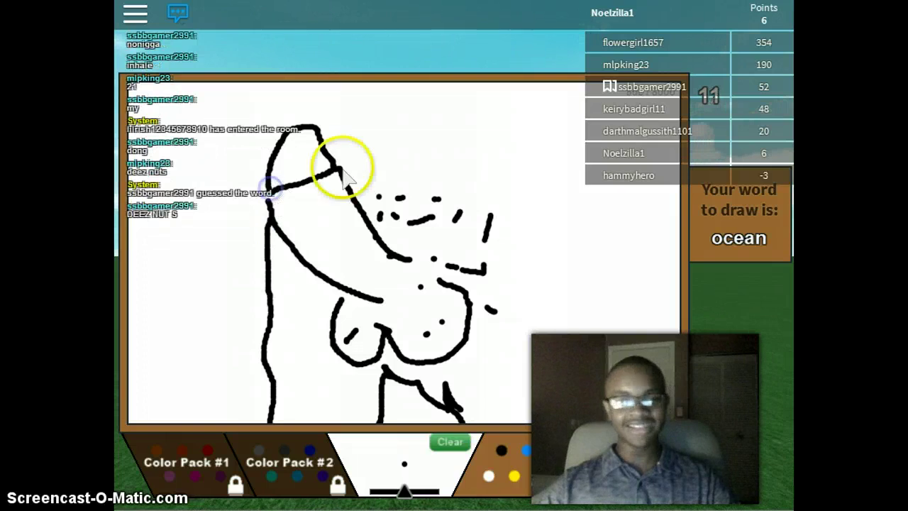
pyautogui.click(396, 169)
pyautogui.click(439, 179)
pyautogui.click(490, 195)
pyautogui.click(522, 229)
pyautogui.click(522, 254)
pyautogui.moveTo(518, 264); pyautogui.dragTo(509, 290)
pyautogui.click(504, 325)
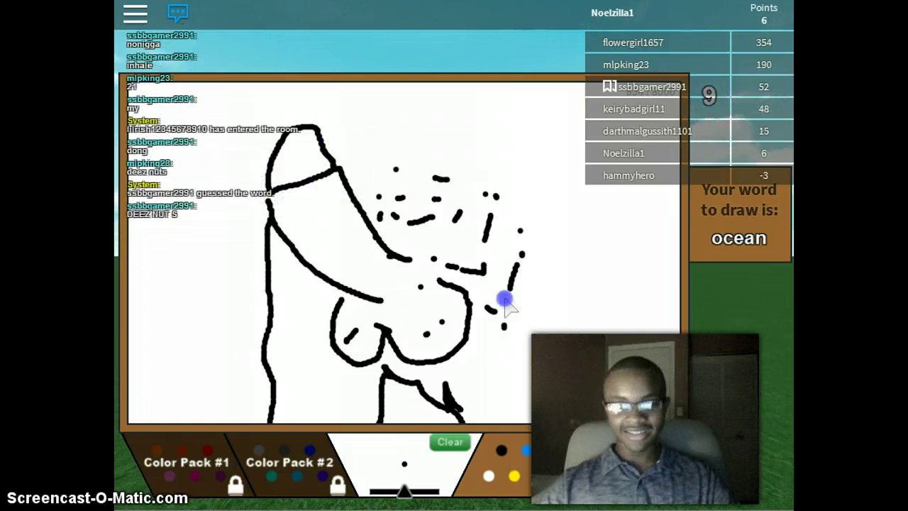
# Add small marks near the bottom and one final vertical stroke.
pyautogui.click(480, 351)
pyautogui.click(369, 334)
pyautogui.click(309, 353)
pyautogui.moveTo(354, 363)
pyautogui.mouseDown()
pyautogui.moveTo(372, 362)
pyautogui.moveTo(413, 418)
pyautogui.mouseUp()
pyautogui.click(408, 371)
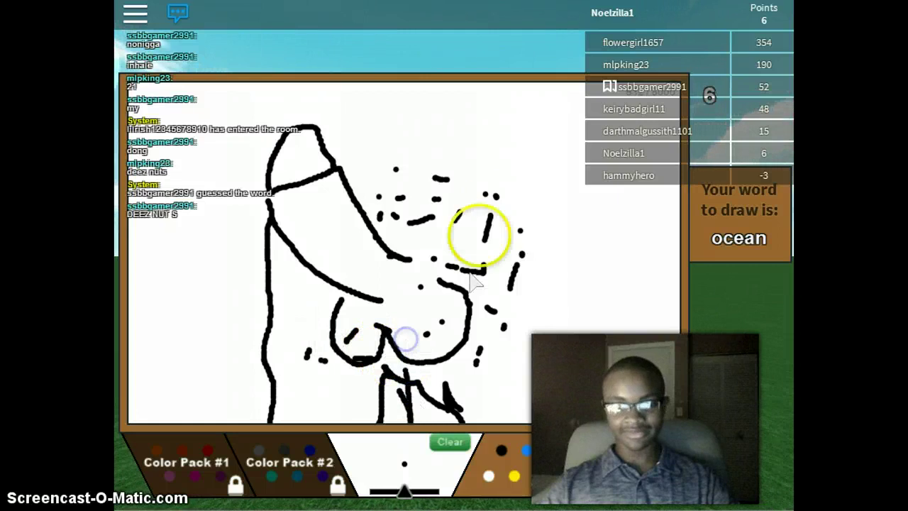
pyautogui.moveTo(554, 239)
pyautogui.mouseDown()
pyautogui.moveTo(550, 334)
pyautogui.moveTo(525, 126)
pyautogui.mouseUp()
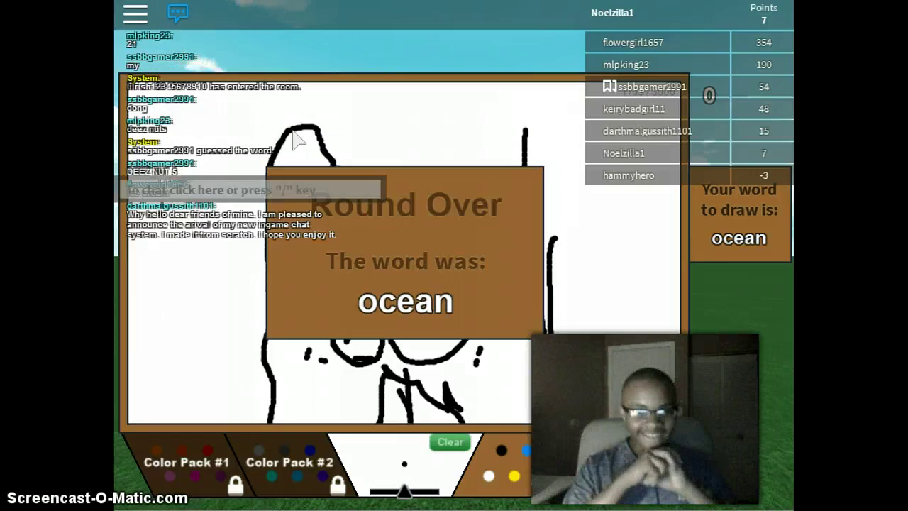
pyautogui.write('hope u')
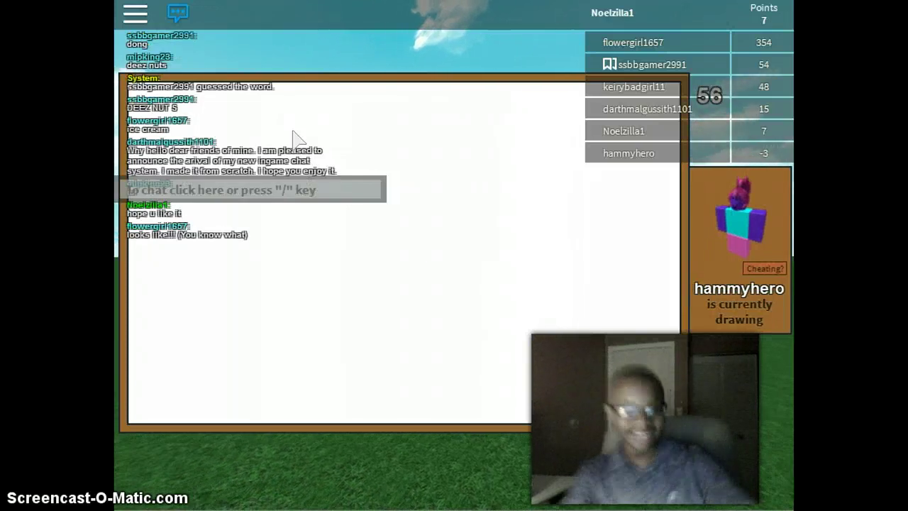
# Send 'HOPE U GUYS LIKED IT' in chat and vote Yes that hammyhero is cheating.
pyautogui.press('/')
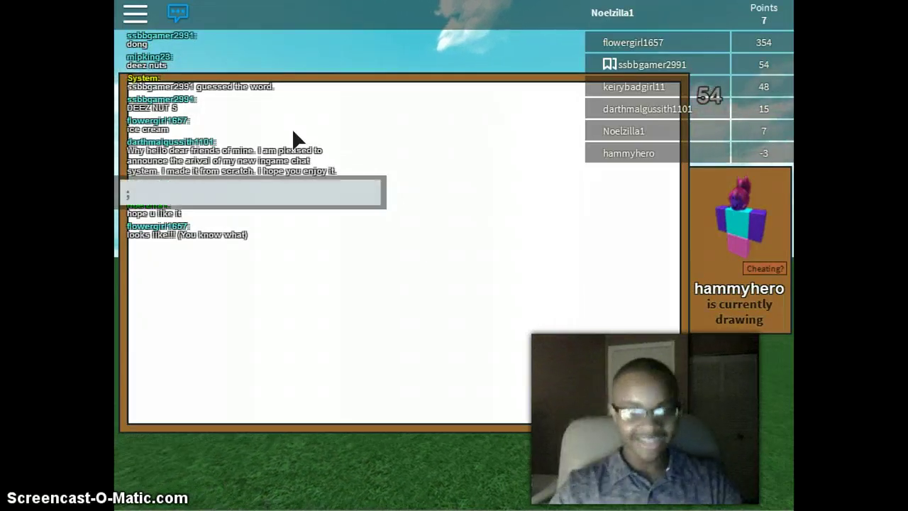
pyautogui.click(254, 194)
pyautogui.write('HOPE U GUYS LIKE')
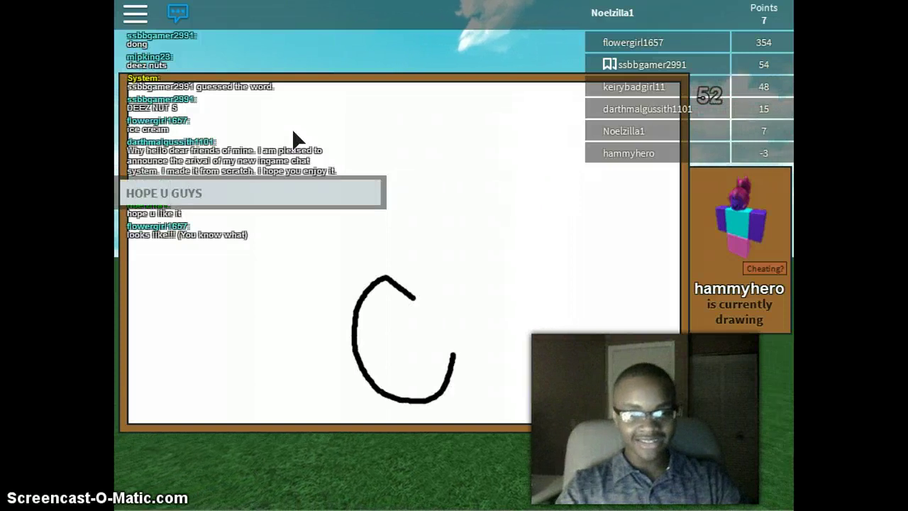
pyautogui.write('D IT')
pyautogui.press('Return')
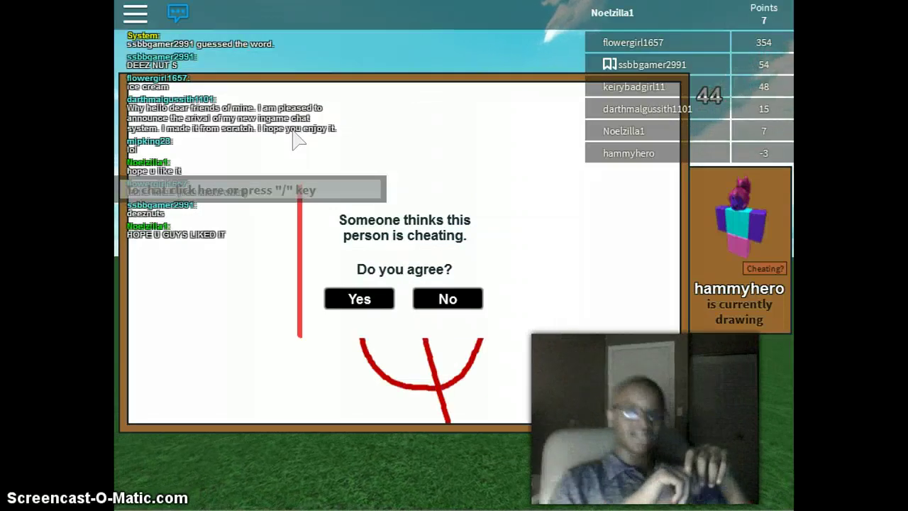
pyautogui.click(333, 296)
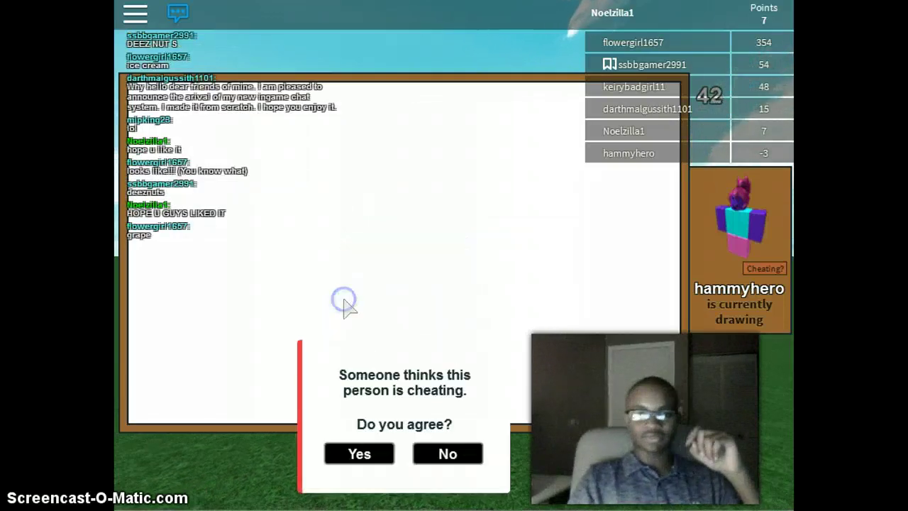